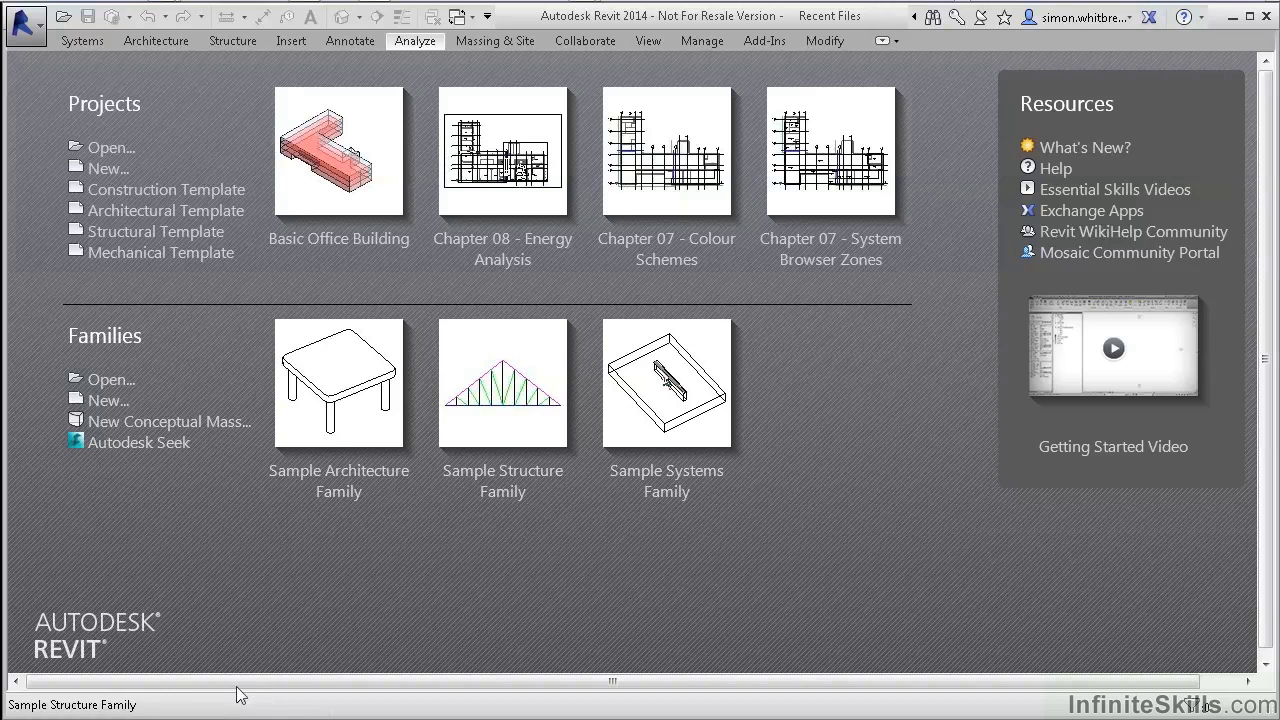
Open the Basic Office Building project from the Recent Files start screen
left_click(338, 190)
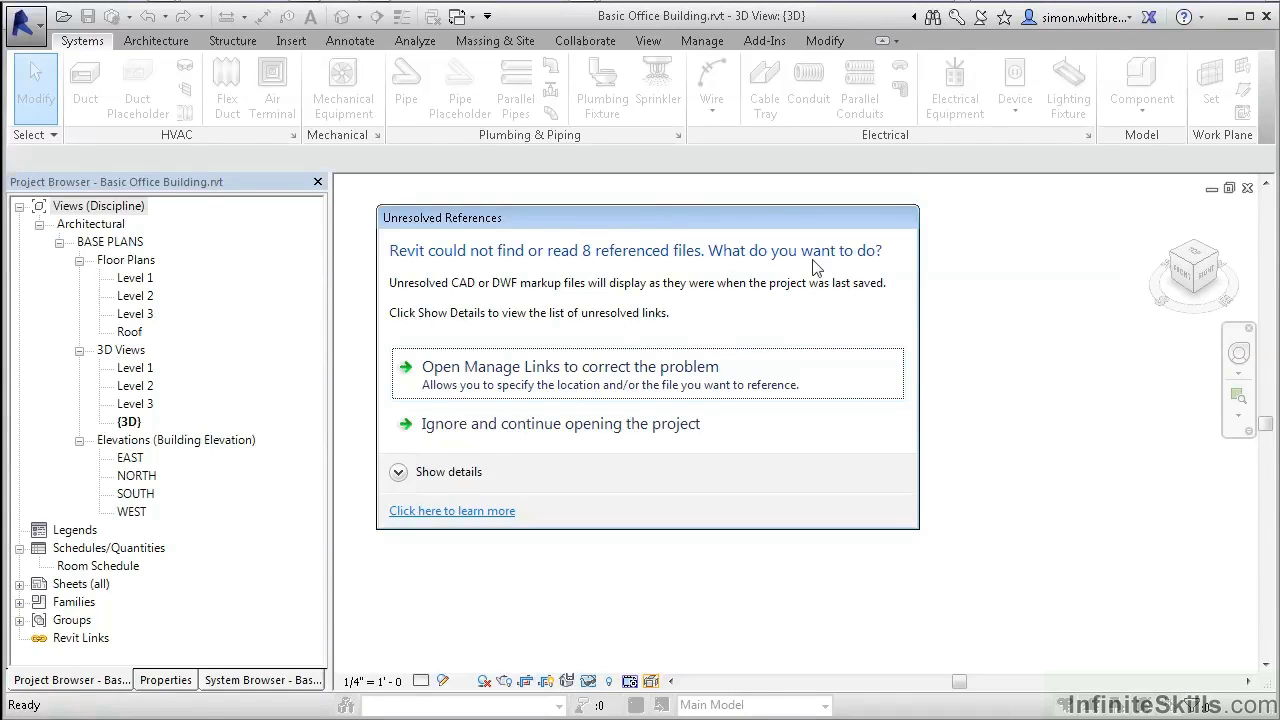
Review the paths of the 8 missing linked DWG files, then choose to repair them in Manage Links
key("Tab")
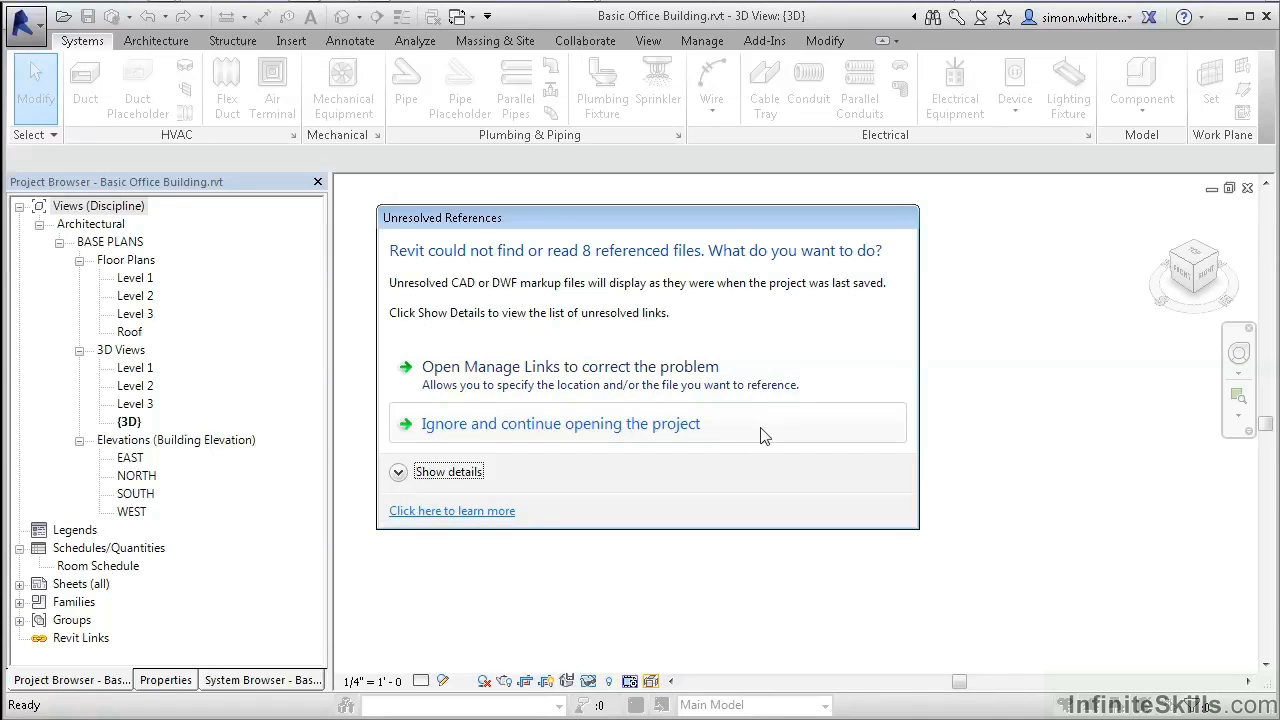
left_click(398, 474)
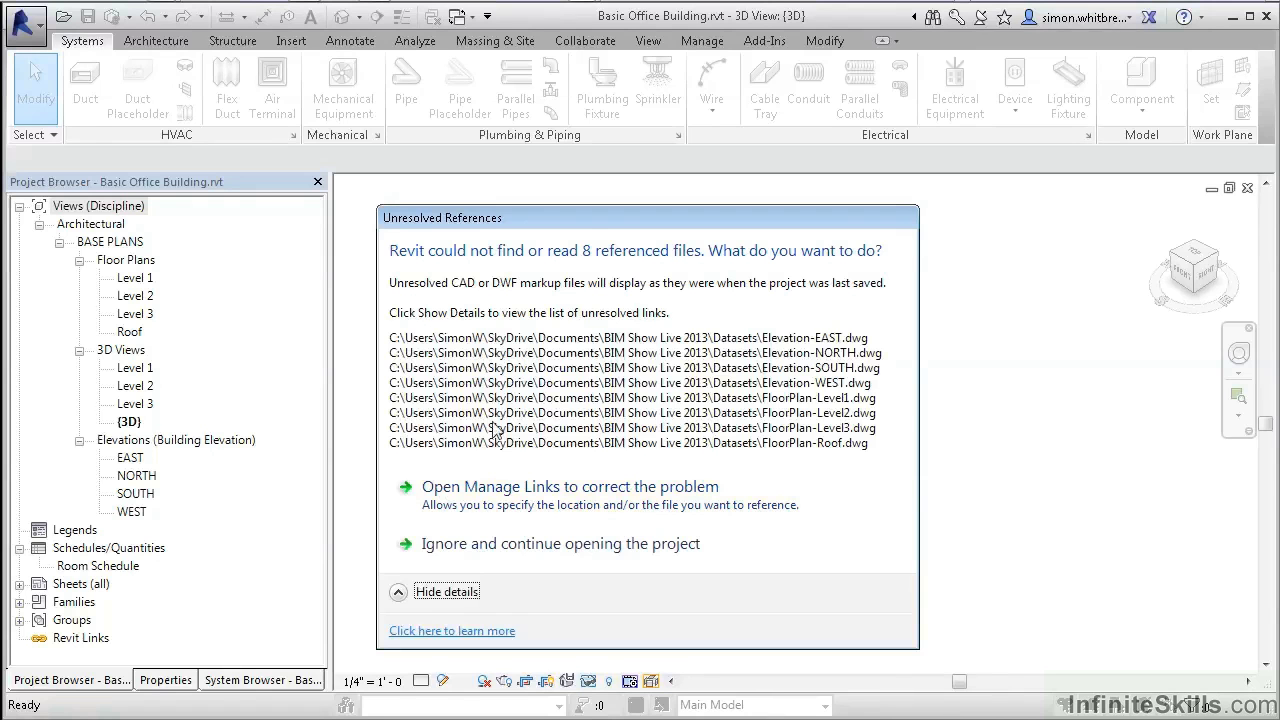
left_click(398, 592)
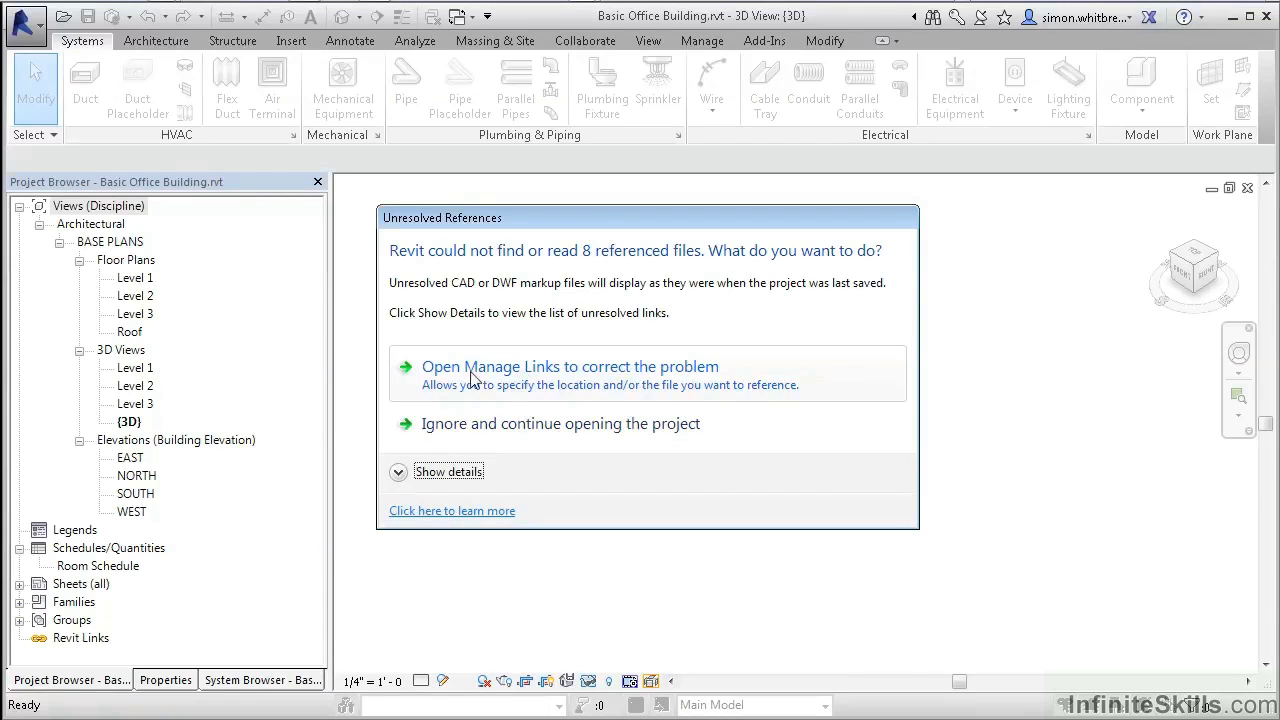
left_click(510, 378)
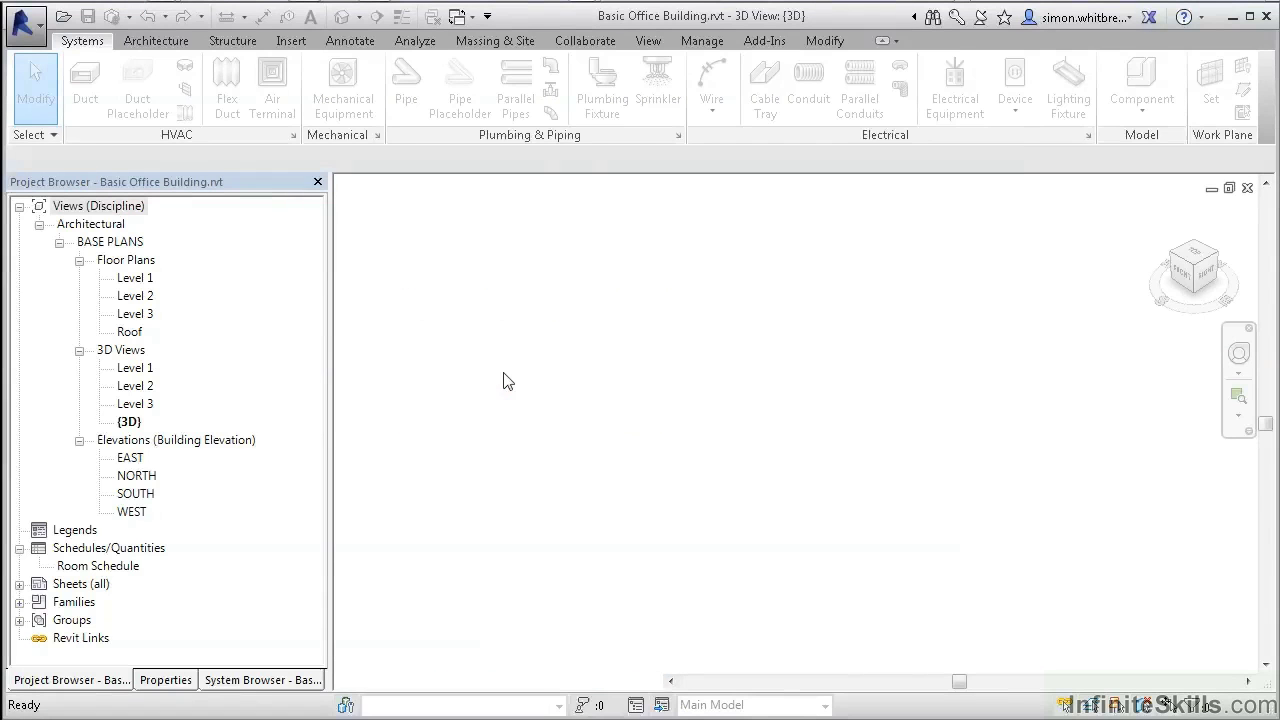
Relink Elevation-EAST, NORTH, SOUTH and WEST DWGs to the copies in Common\DWGS
left_click(355, 110)
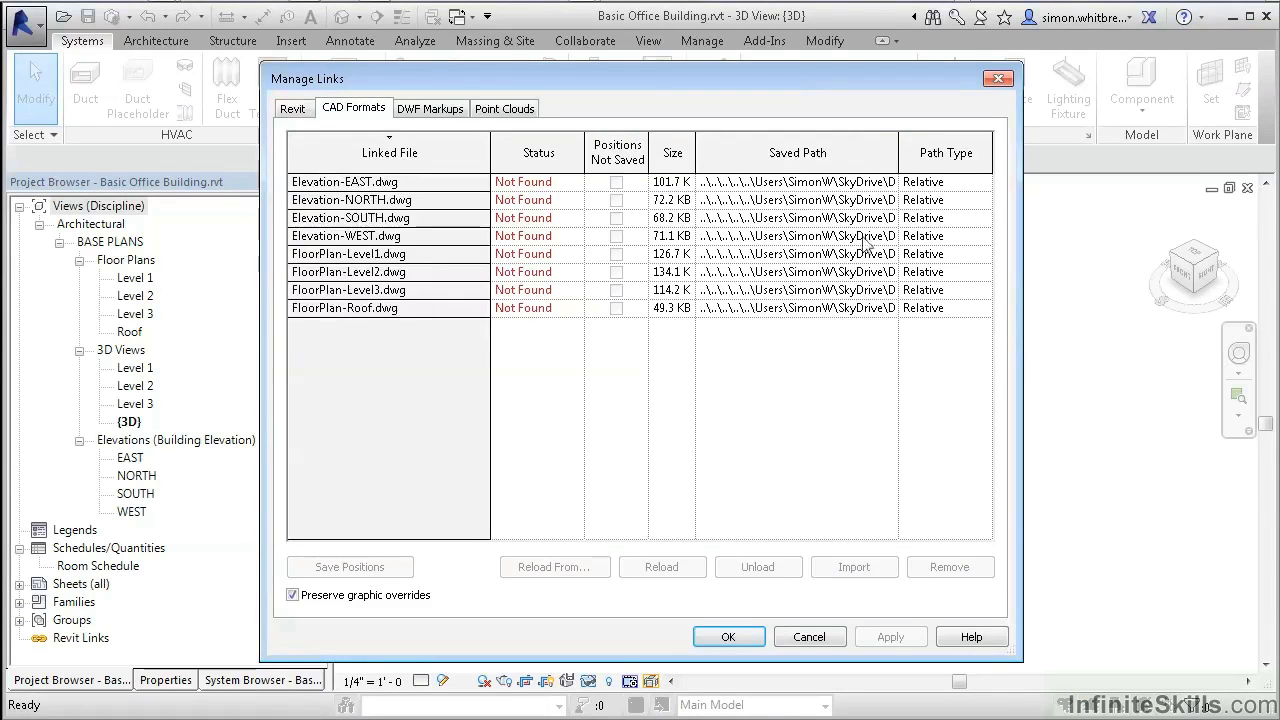
left_click(822, 363)
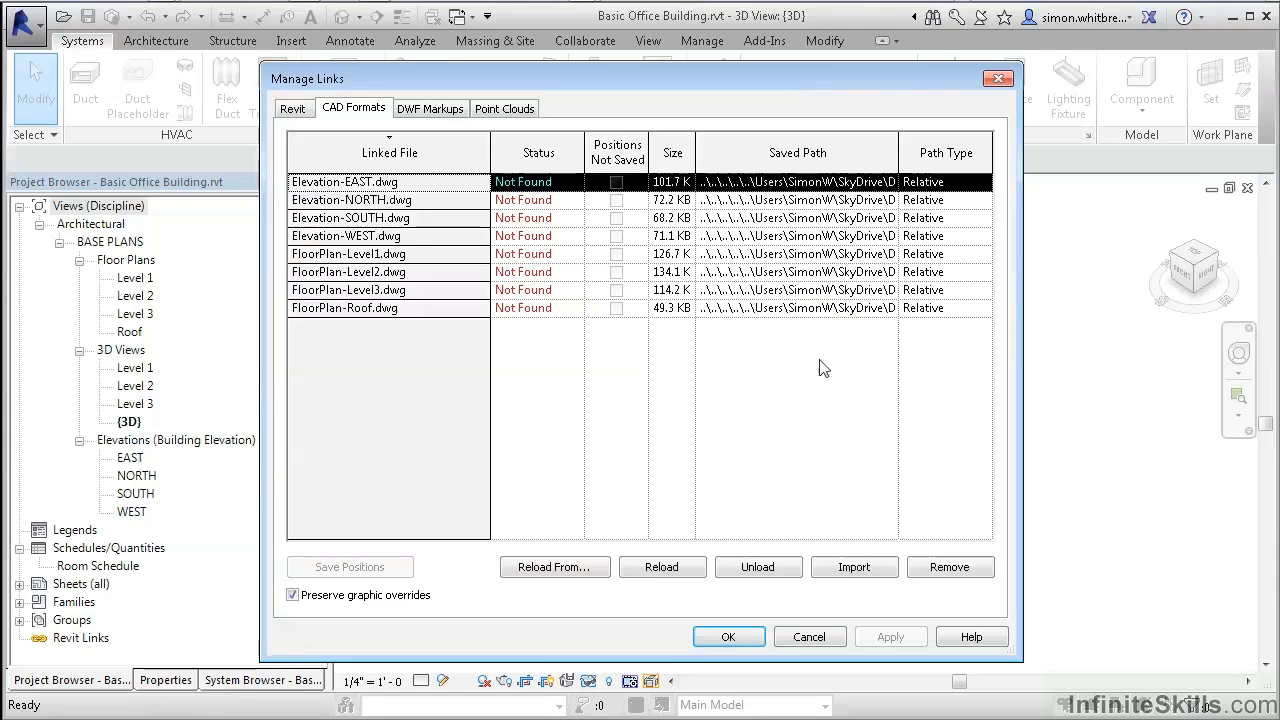
left_click(537, 573)
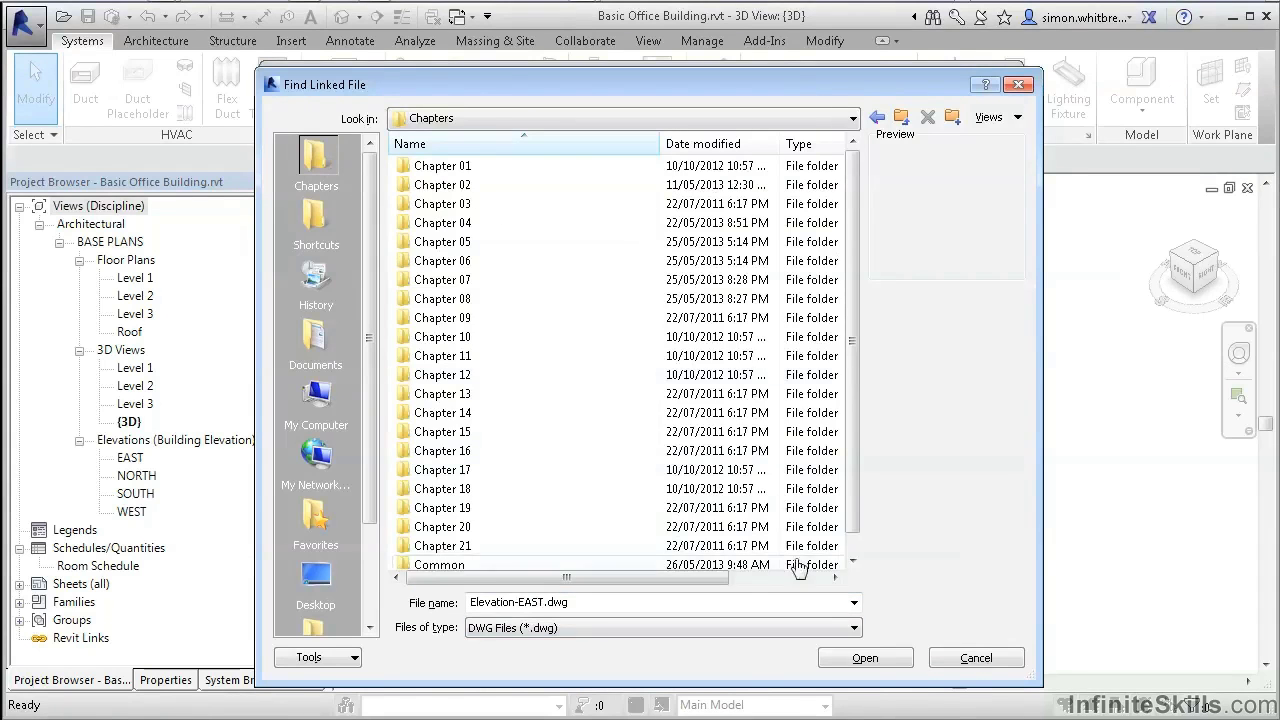
double_click(430, 564)
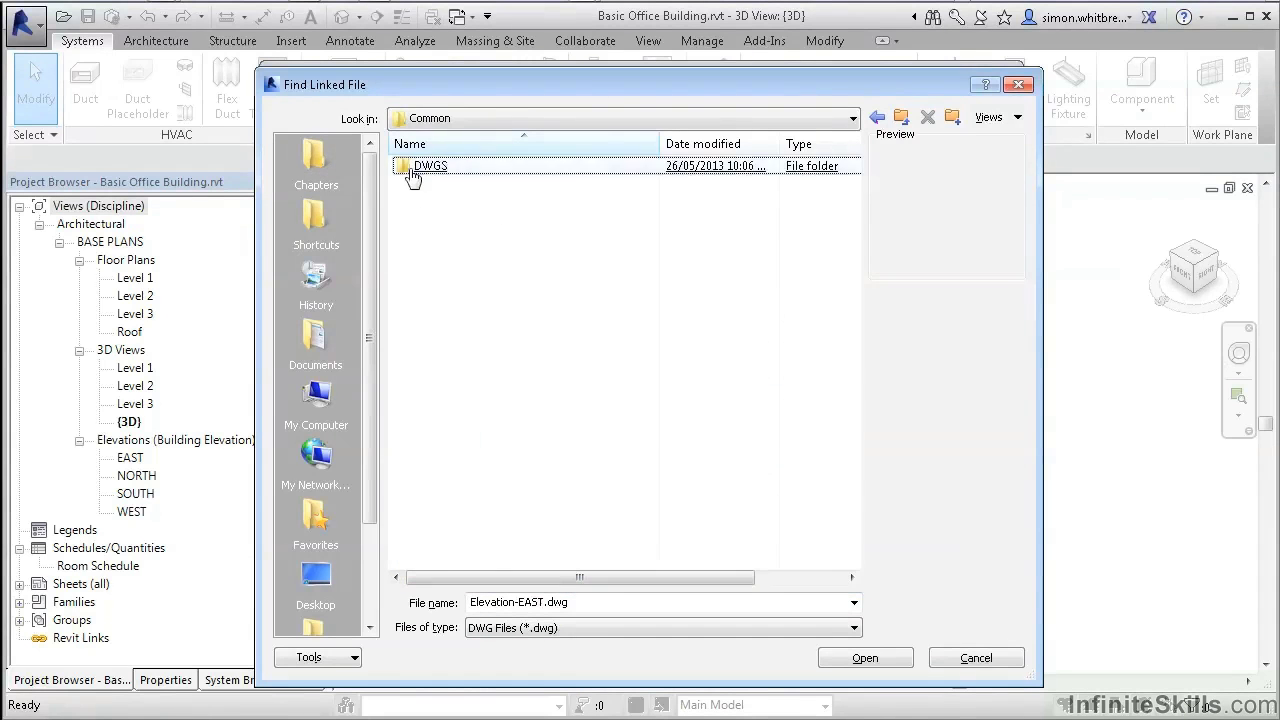
key("Return")
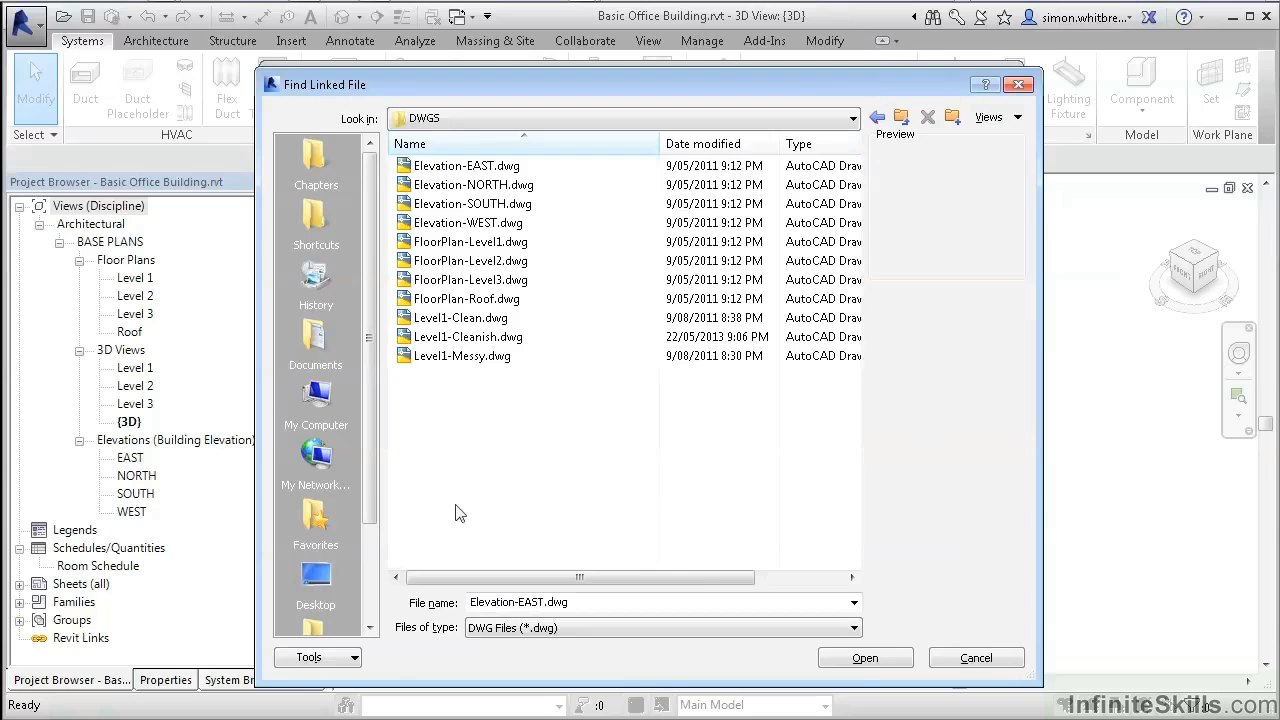
left_click(862, 658)
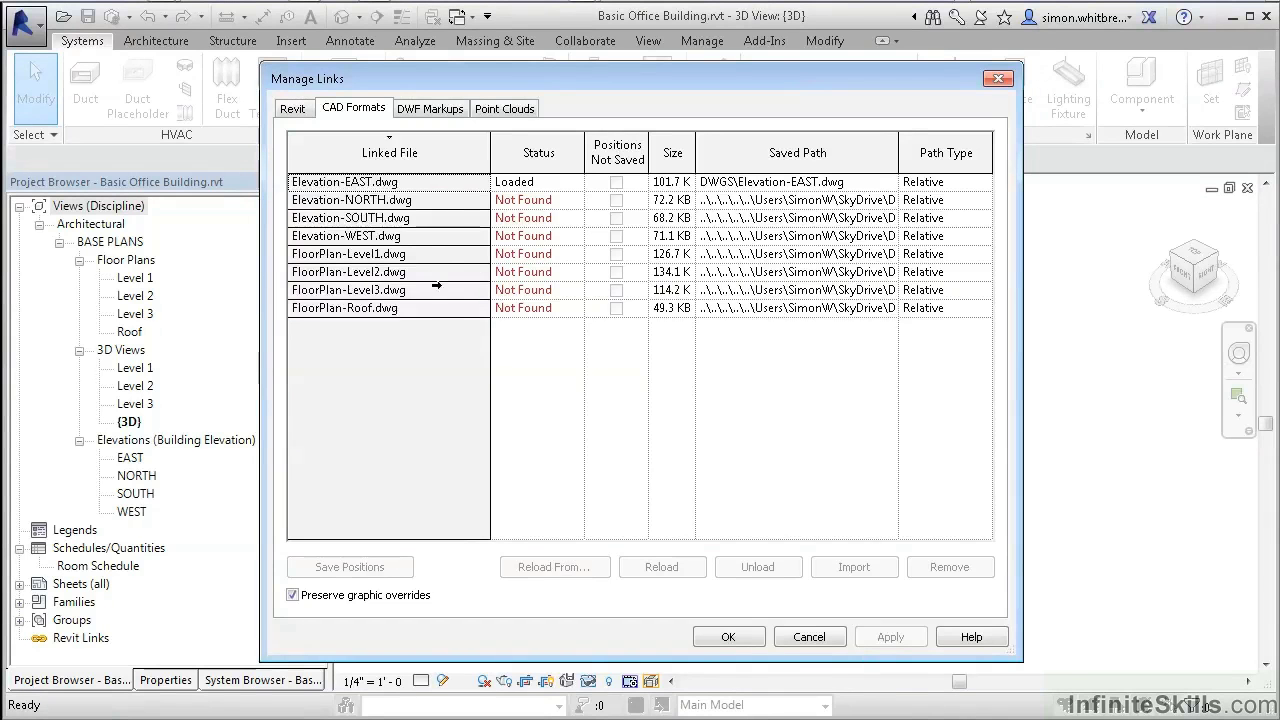
left_click(421, 200)
left_click(535, 567)
left_click(888, 659)
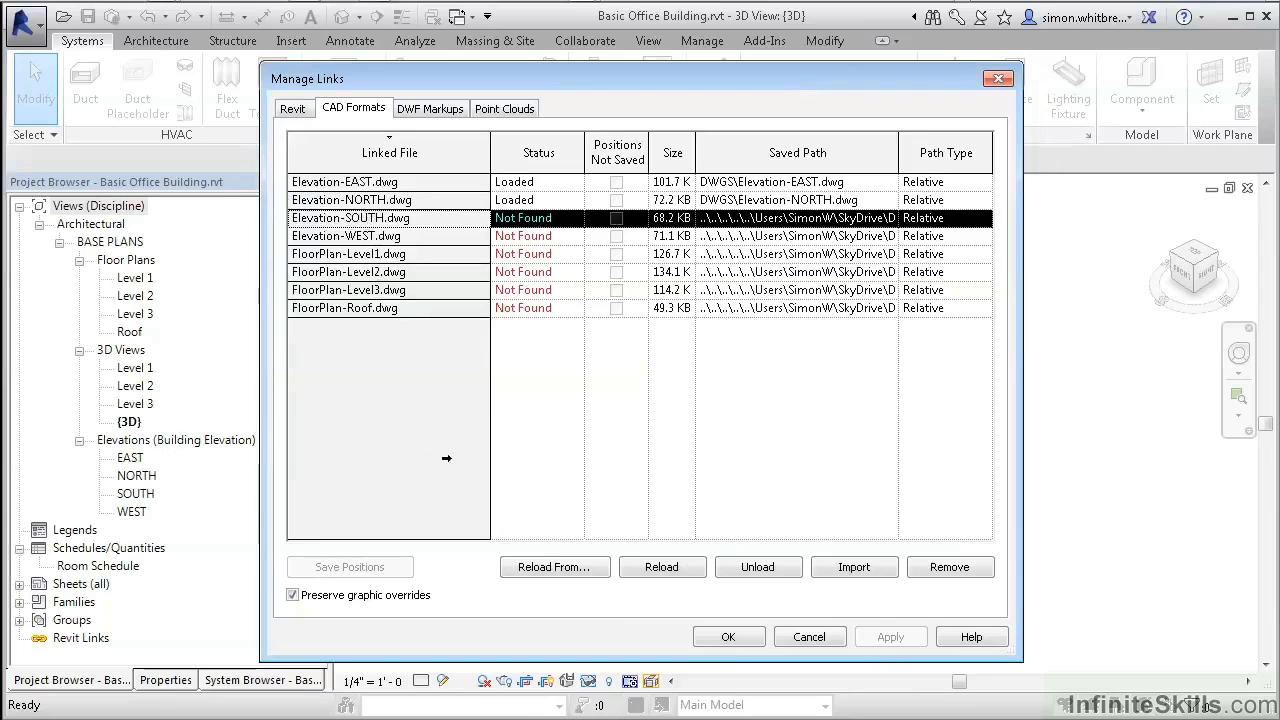
left_click(521, 566)
left_click(865, 659)
left_click(440, 236)
left_click(550, 567)
left_click(865, 658)
Relink FloorPlan-Level1, Level2 and Level3 DWGs to the Common\DWGS folder
left_click(440, 254)
left_click(575, 566)
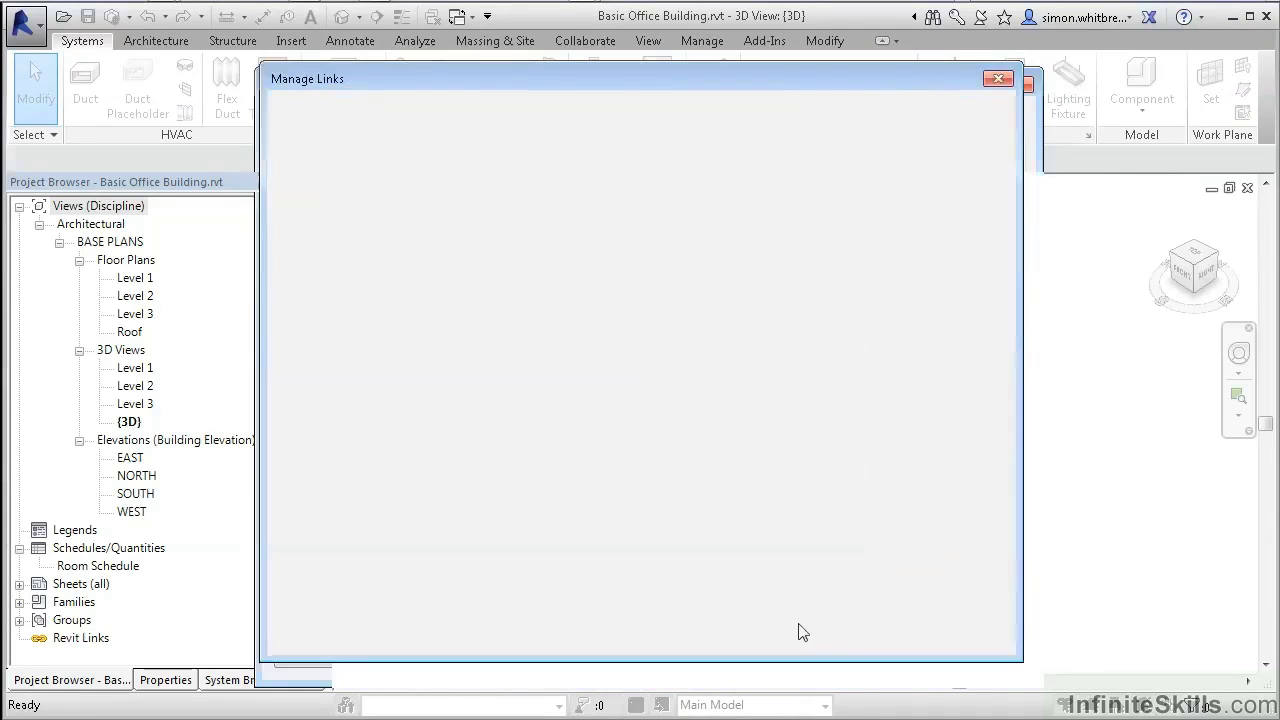
left_click(440, 272)
left_click(587, 567)
left_click(862, 658)
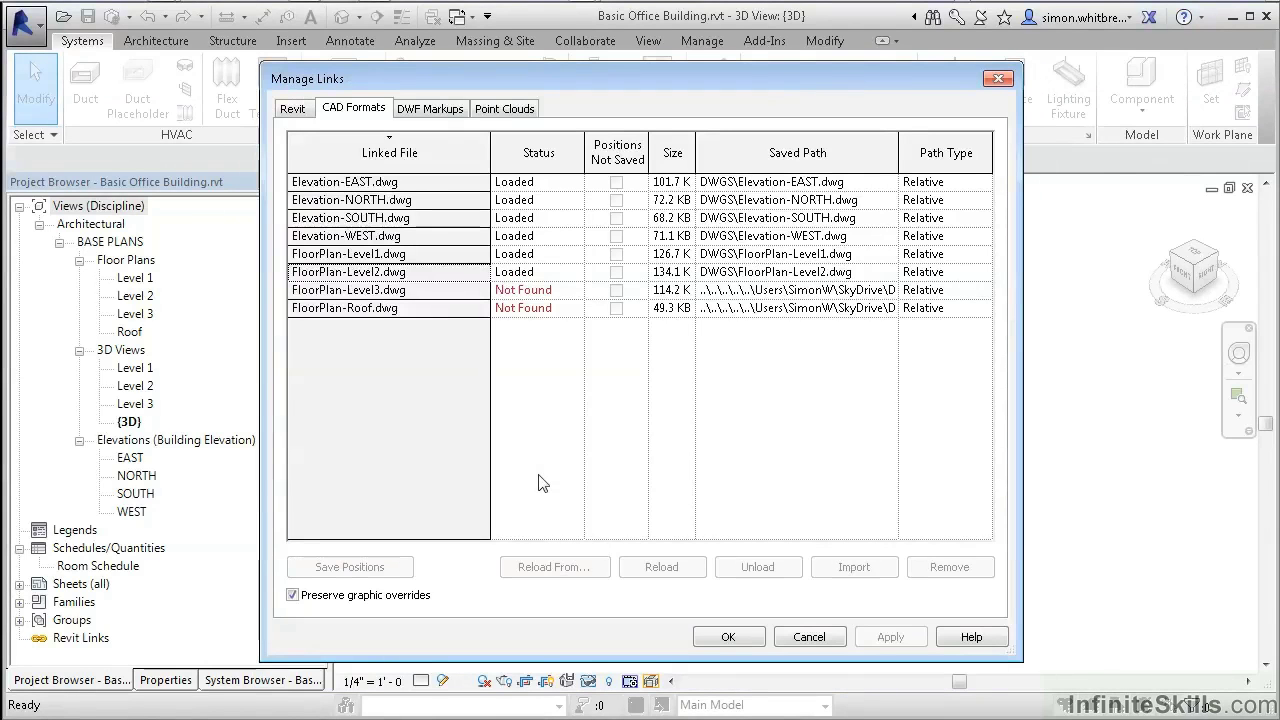
left_click(430, 289)
left_click(566, 567)
left_click(862, 658)
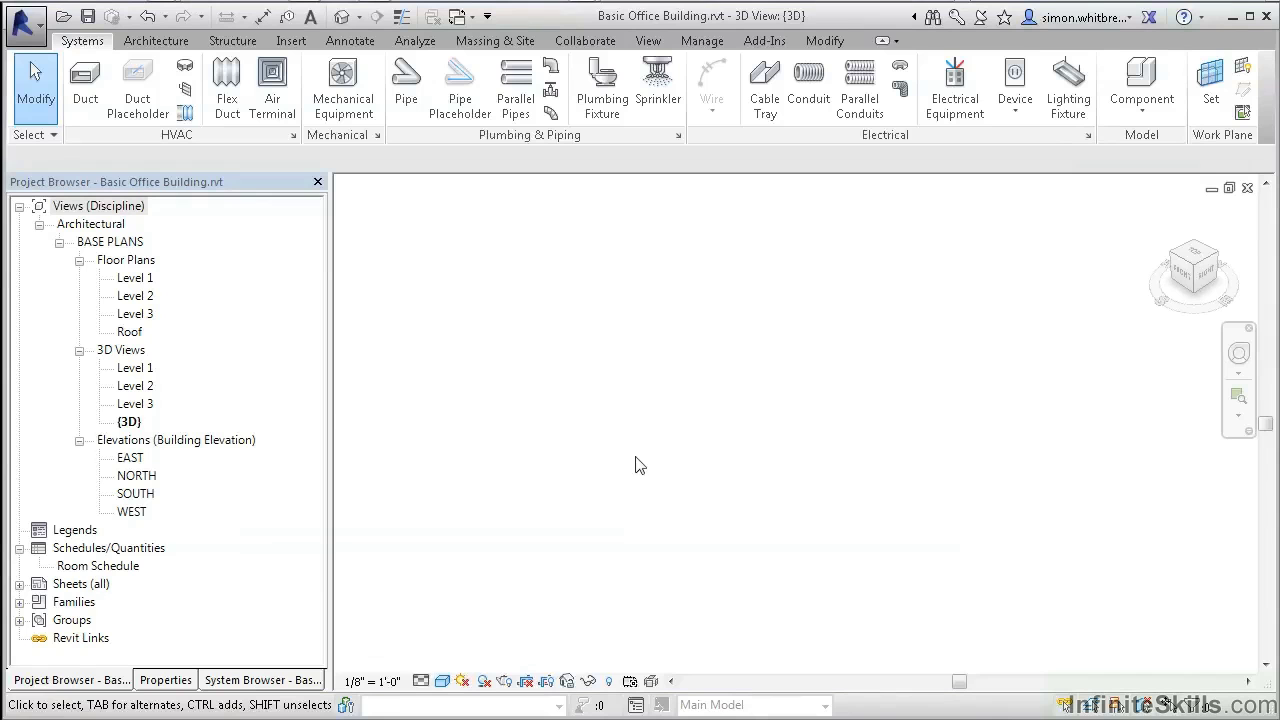
Turn on Show Mass Form and Floors and zoom to fit the whole L-shaped mass
left_click(503, 46)
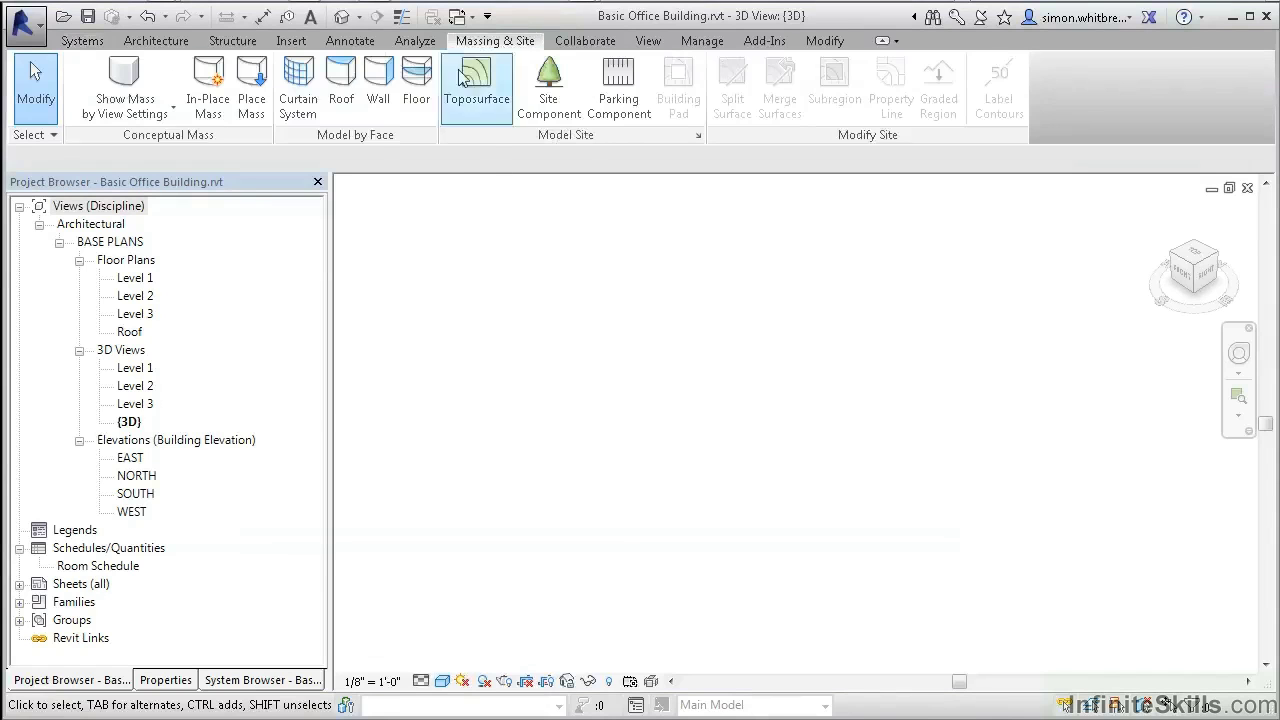
left_click(145, 80)
right_click(748, 424)
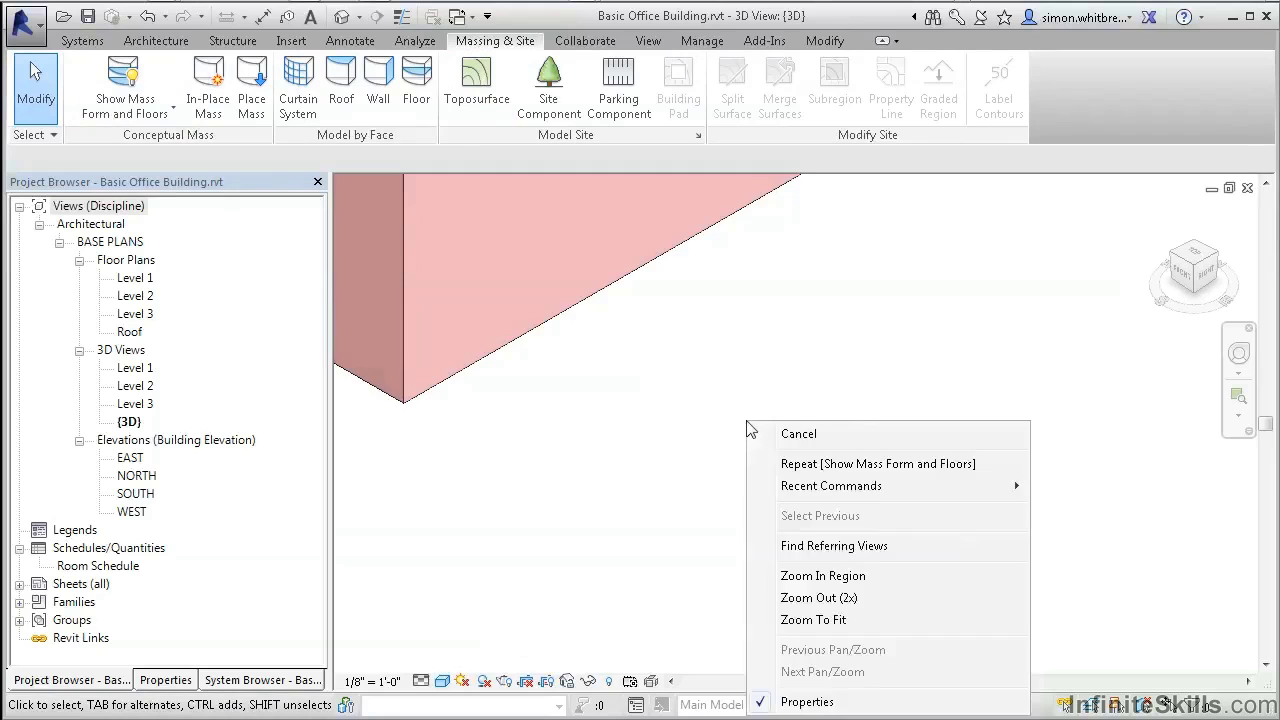
left_click(772, 618)
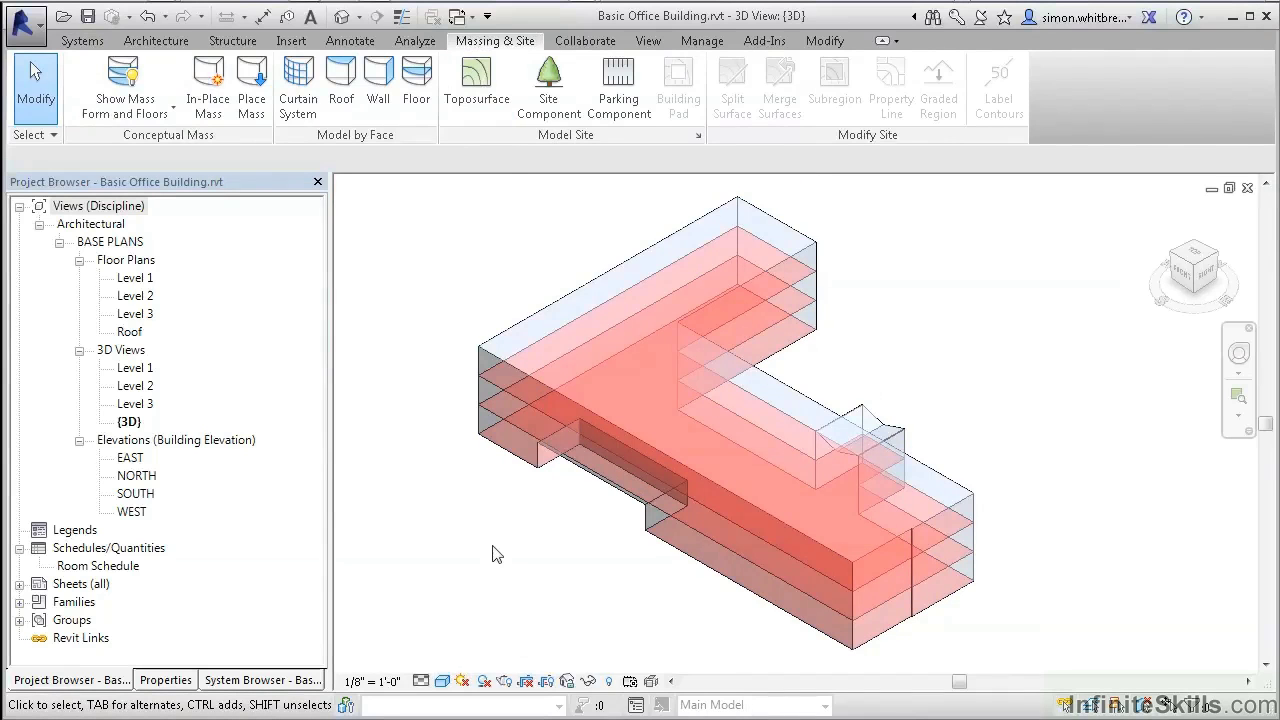
left_click(416, 42)
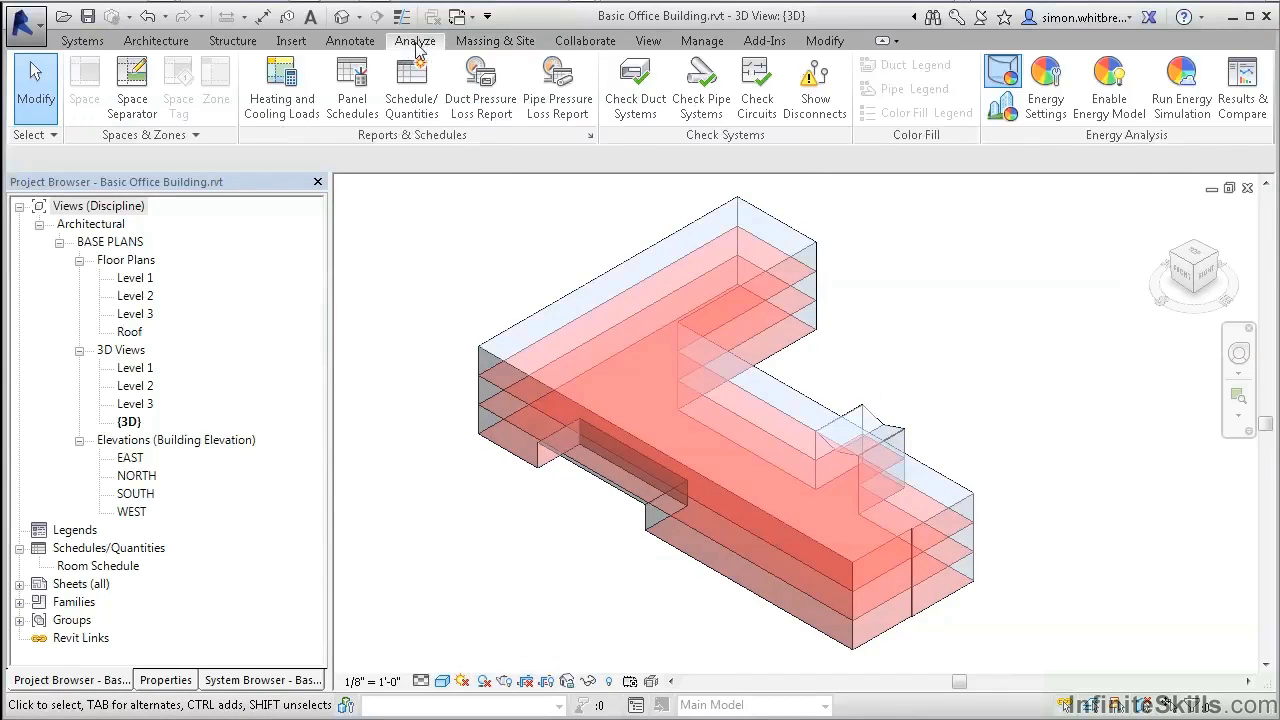
Use Conceptual Mass Mode, enable the energy model, and inspect the building mass's properties
left_click(1005, 76)
left_click(1097, 117)
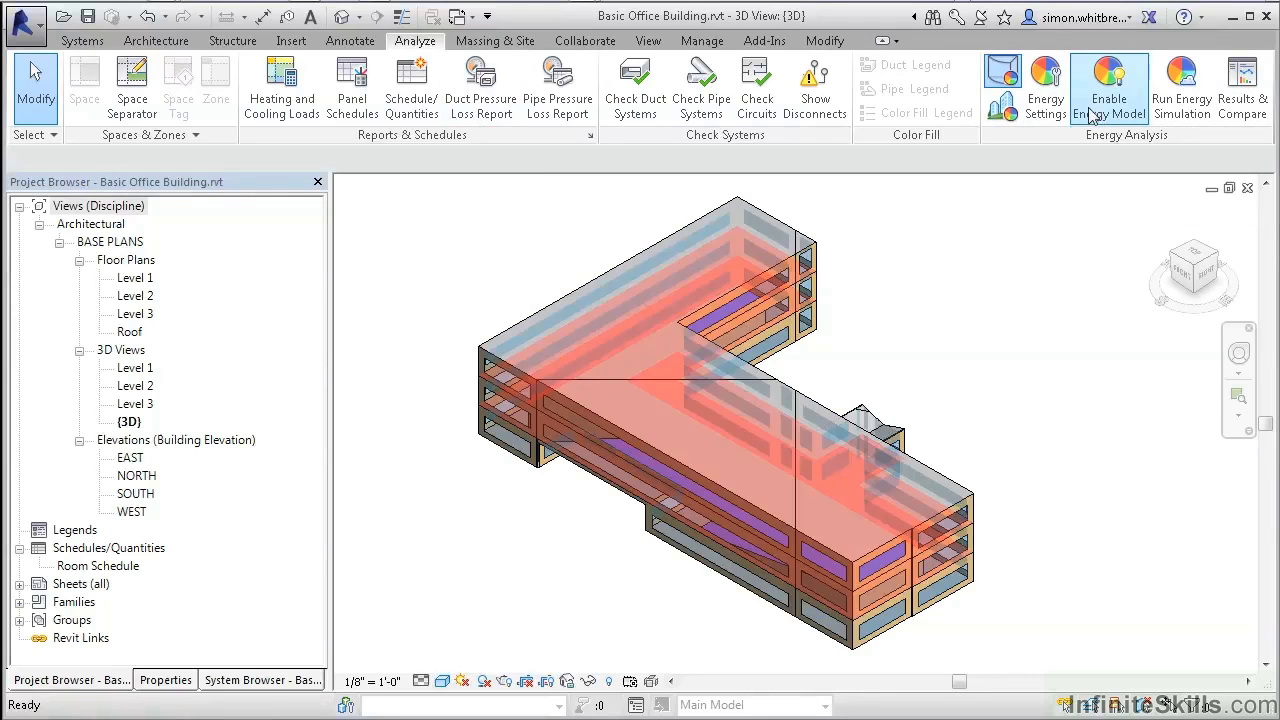
left_click(783, 283)
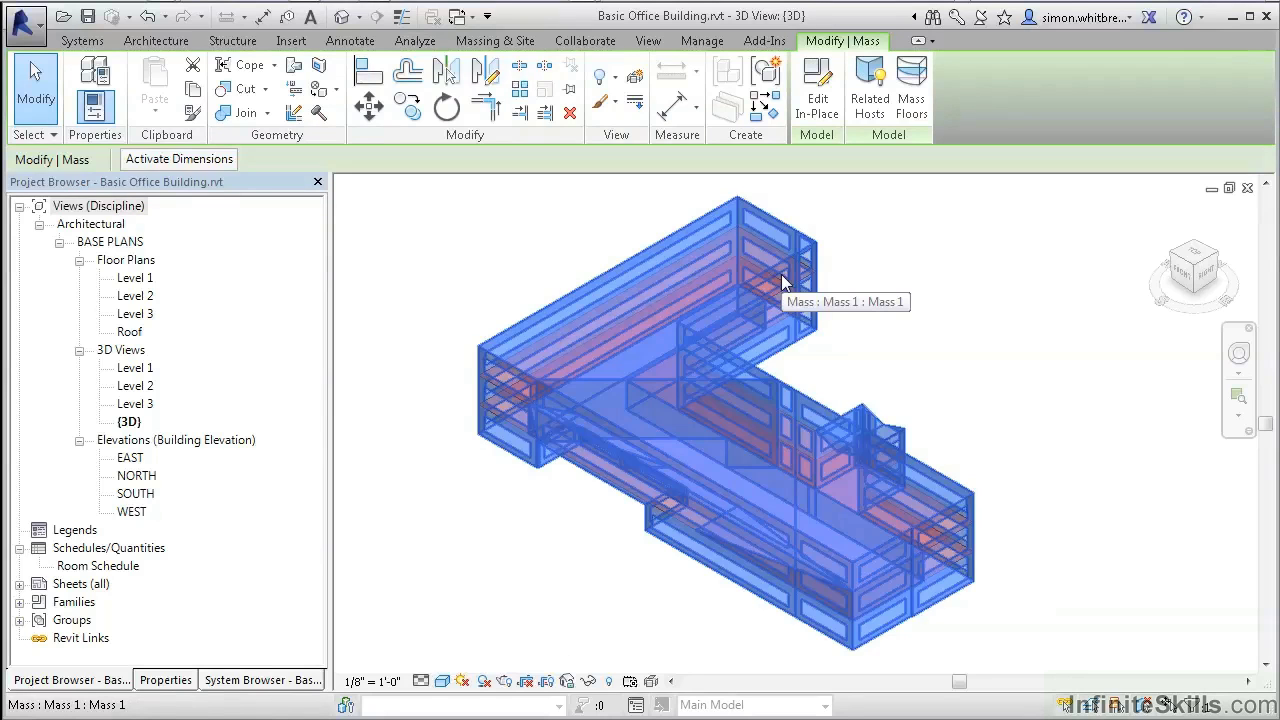
left_click(151, 683)
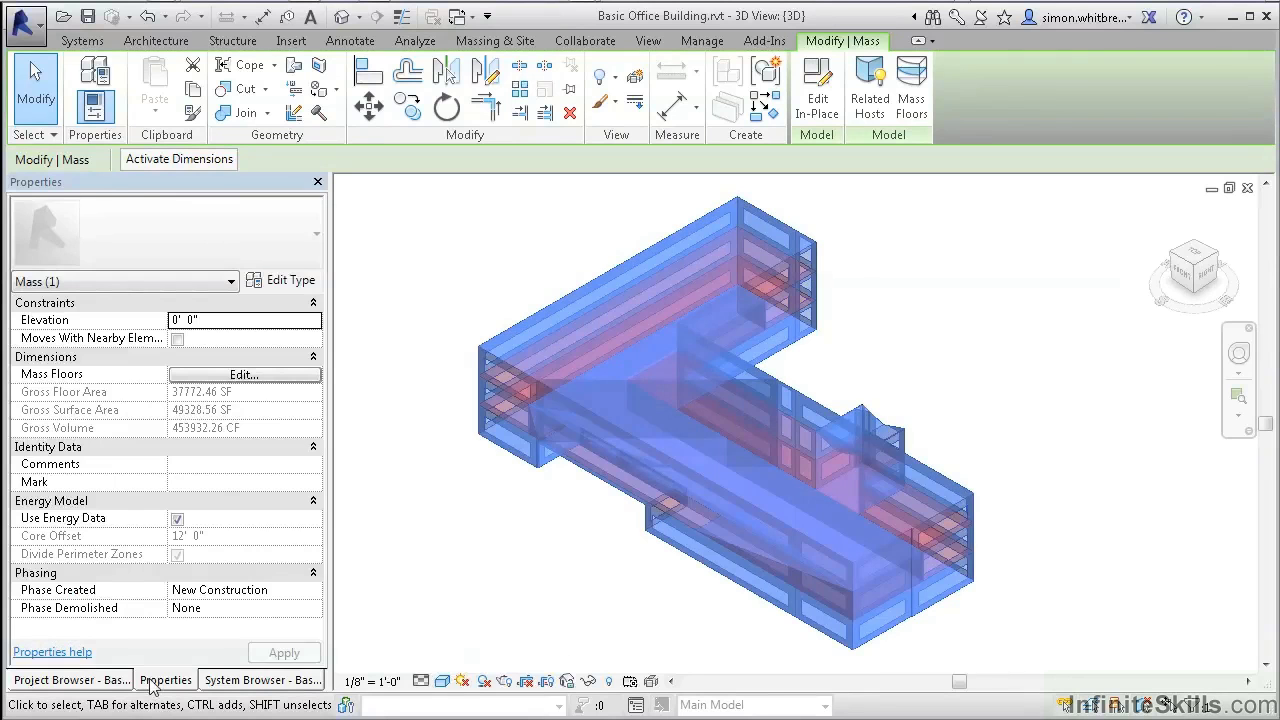
left_click(72, 680)
left_click(430, 41)
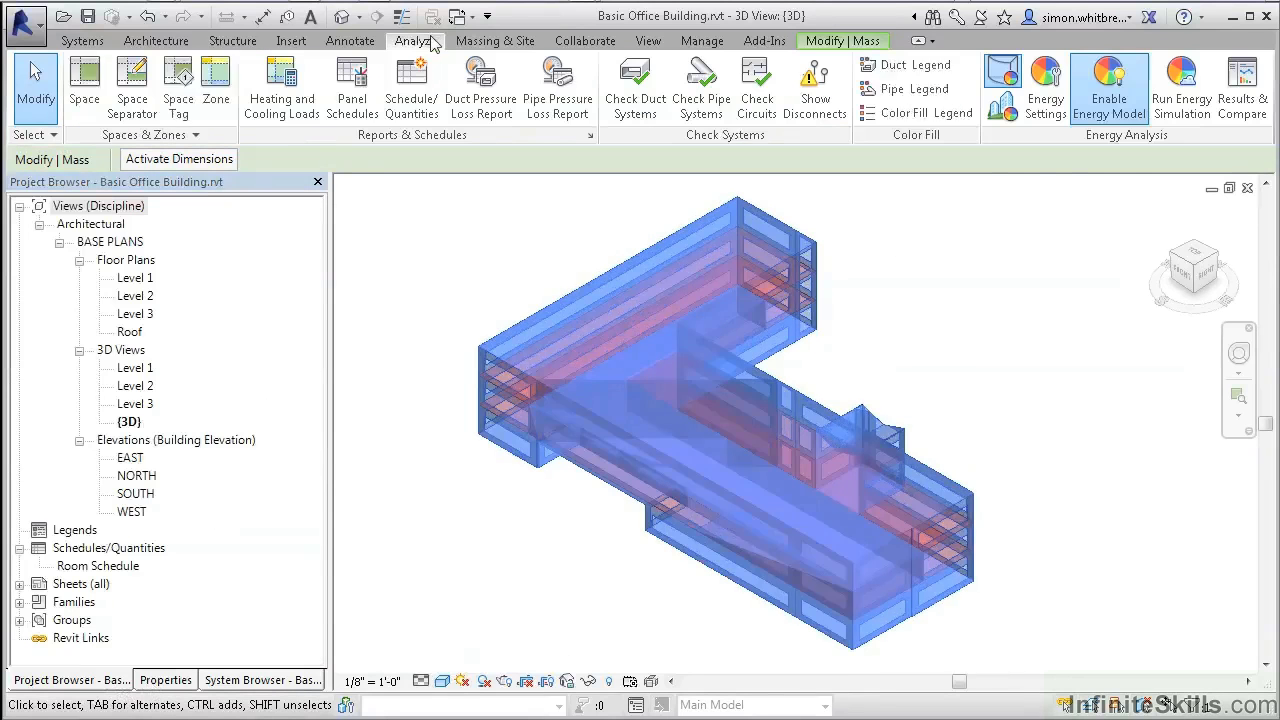
left_click(1046, 100)
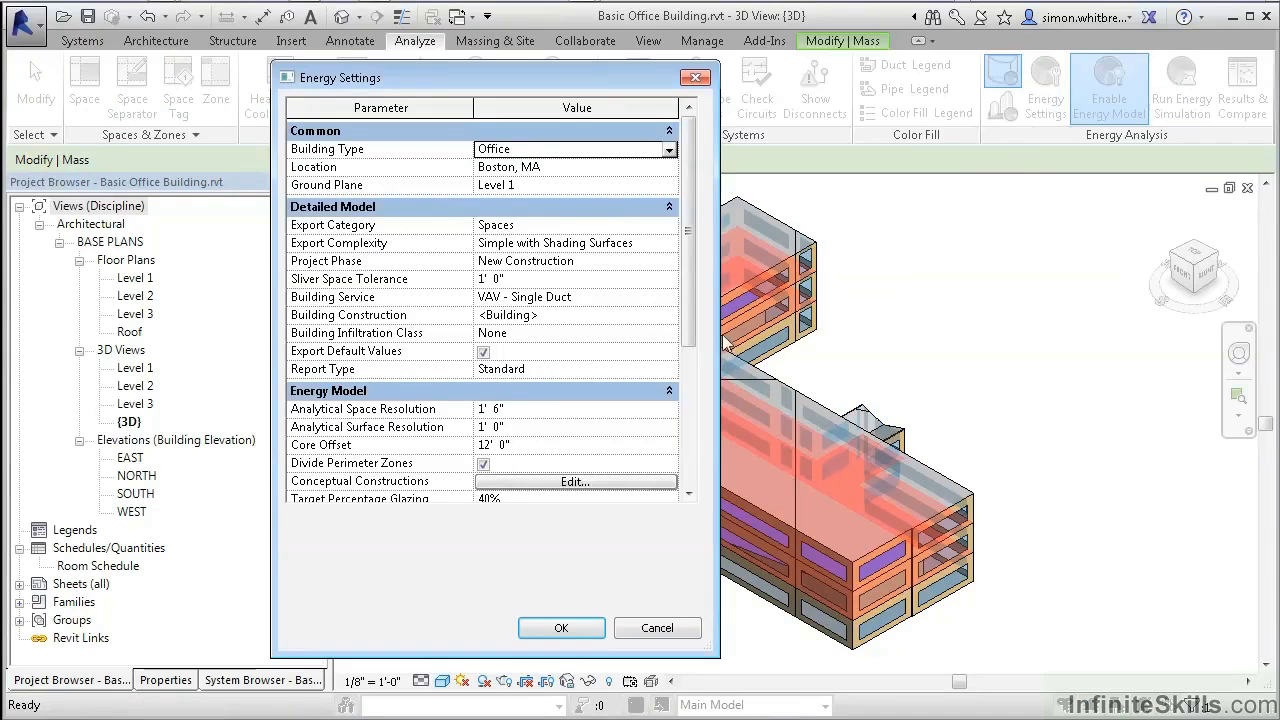
Keep Office as building type and set the energy Export Category to Spaces
left_click(669, 149)
left_click(671, 149)
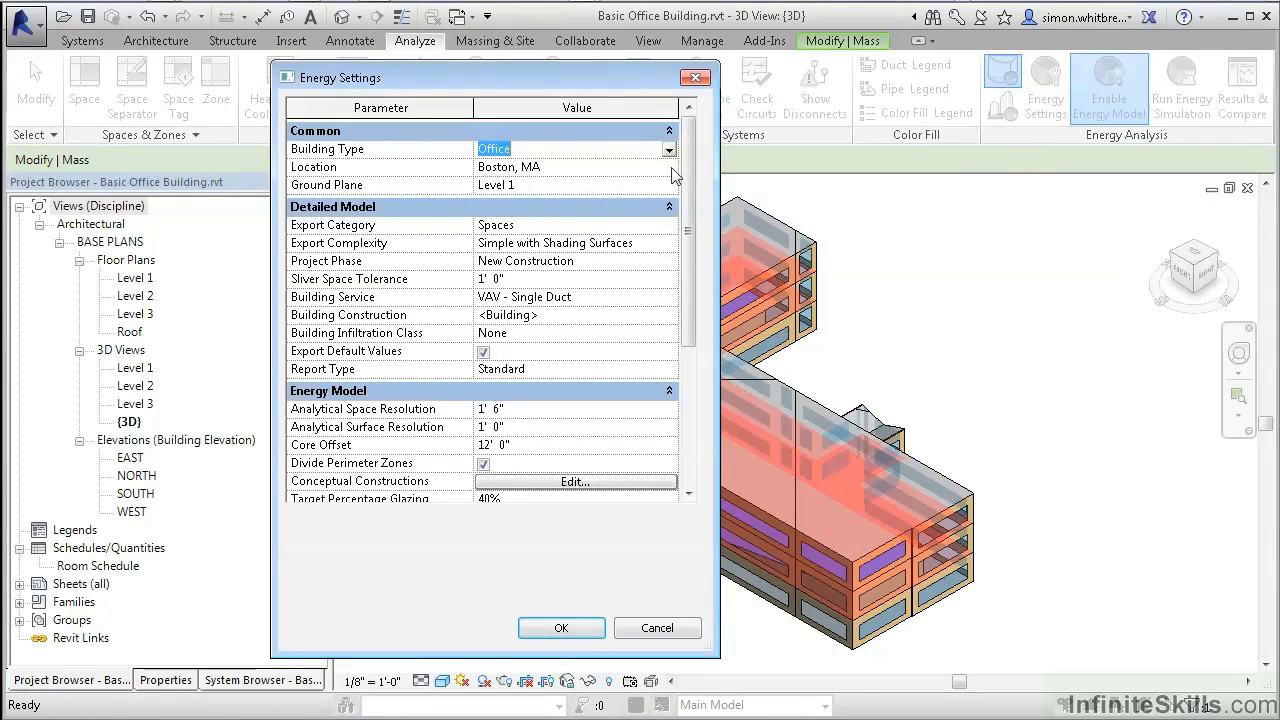
left_click(673, 228)
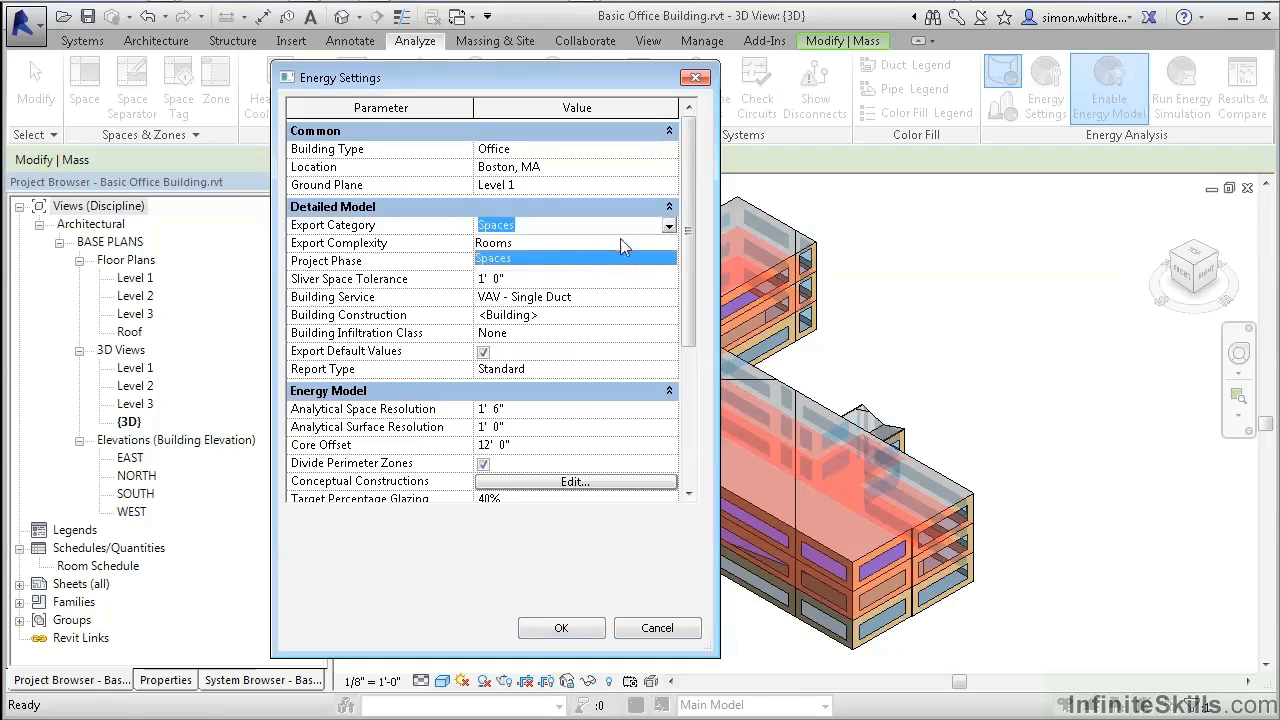
left_click(620, 240)
left_click(669, 226)
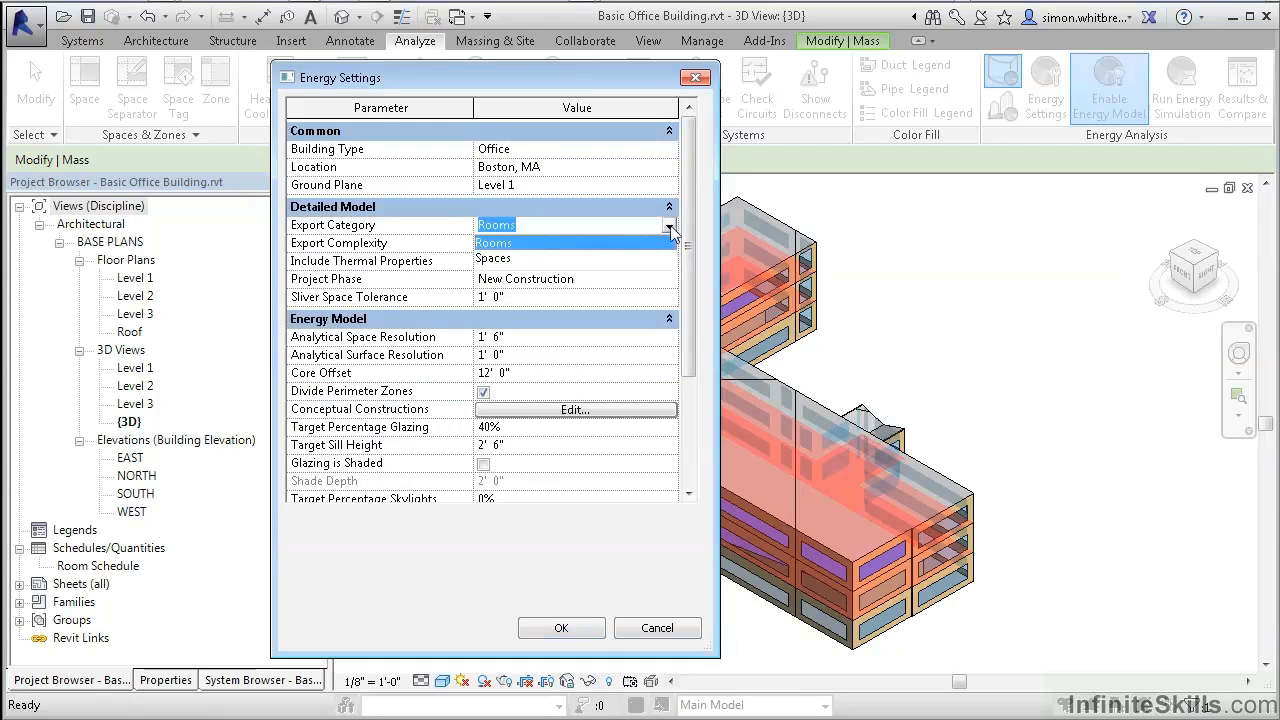
left_click(660, 260)
left_click(669, 298)
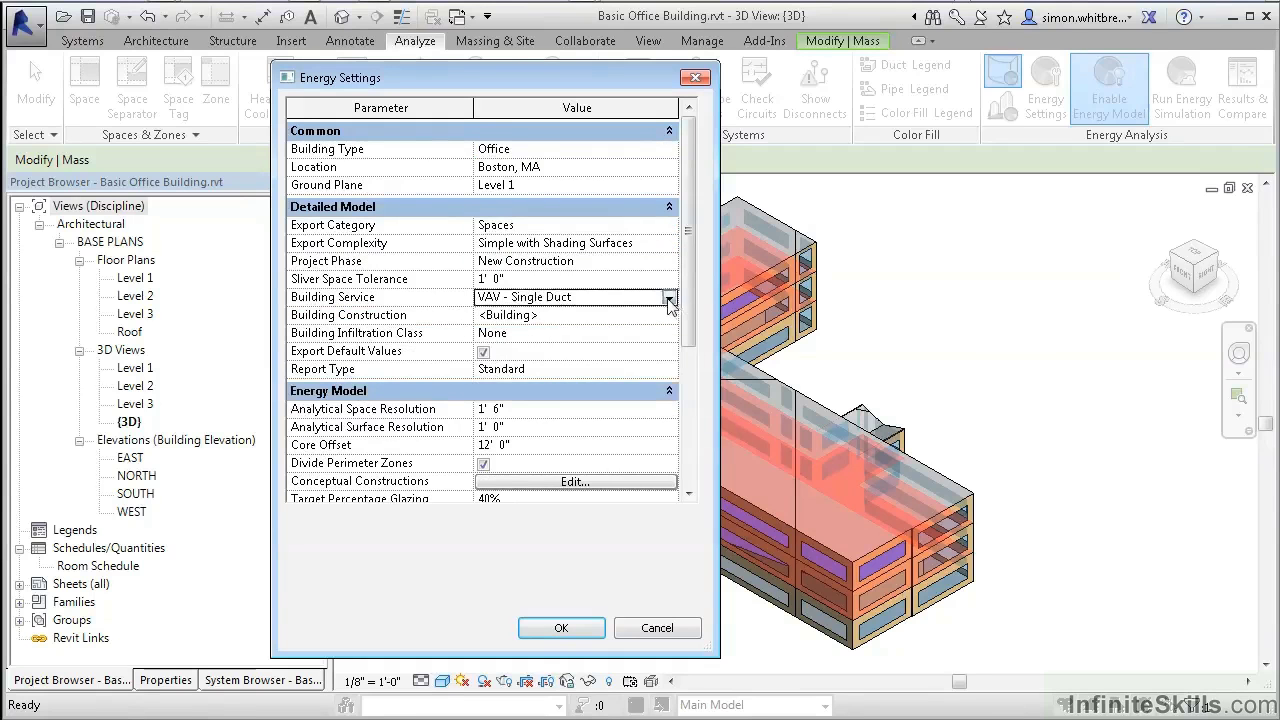
left_click(669, 298)
left_click(669, 302)
Leave Building Construction unchanged and enable Glazing is Shaded with 2' 0" shade depth
left_click(672, 315)
left_click(672, 315)
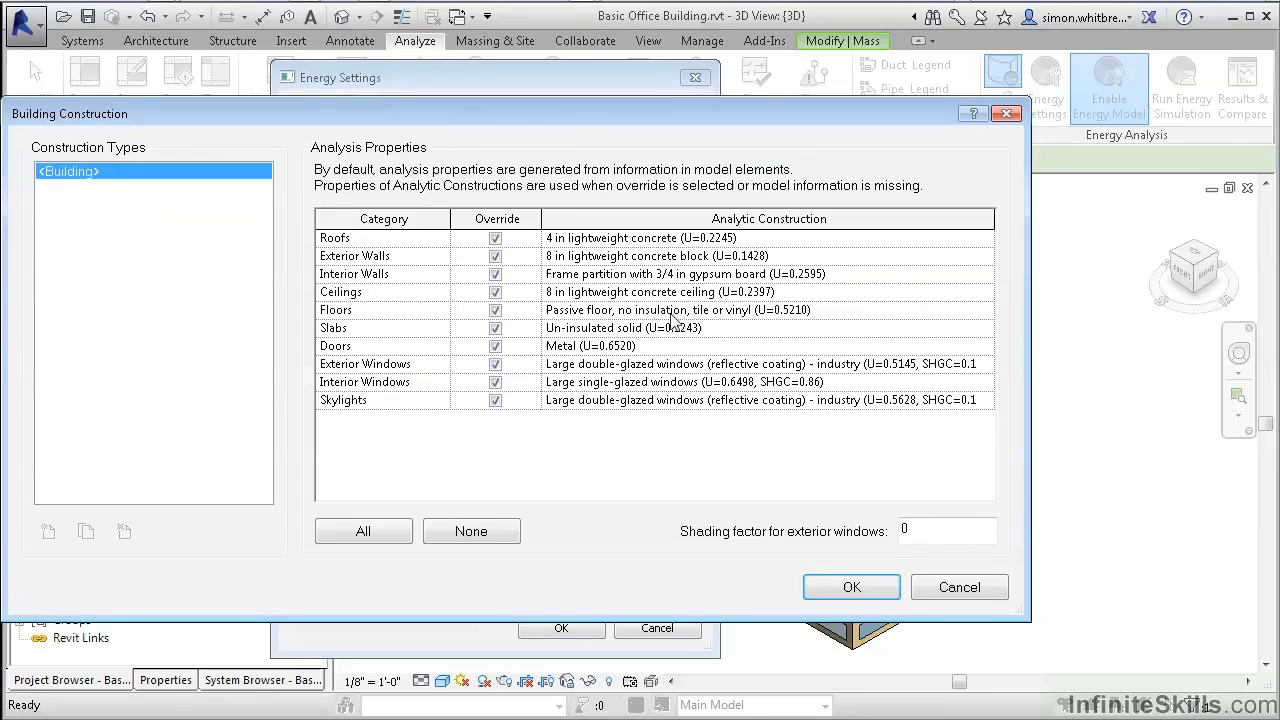
left_click(930, 596)
scroll(487, 340, "down", 4)
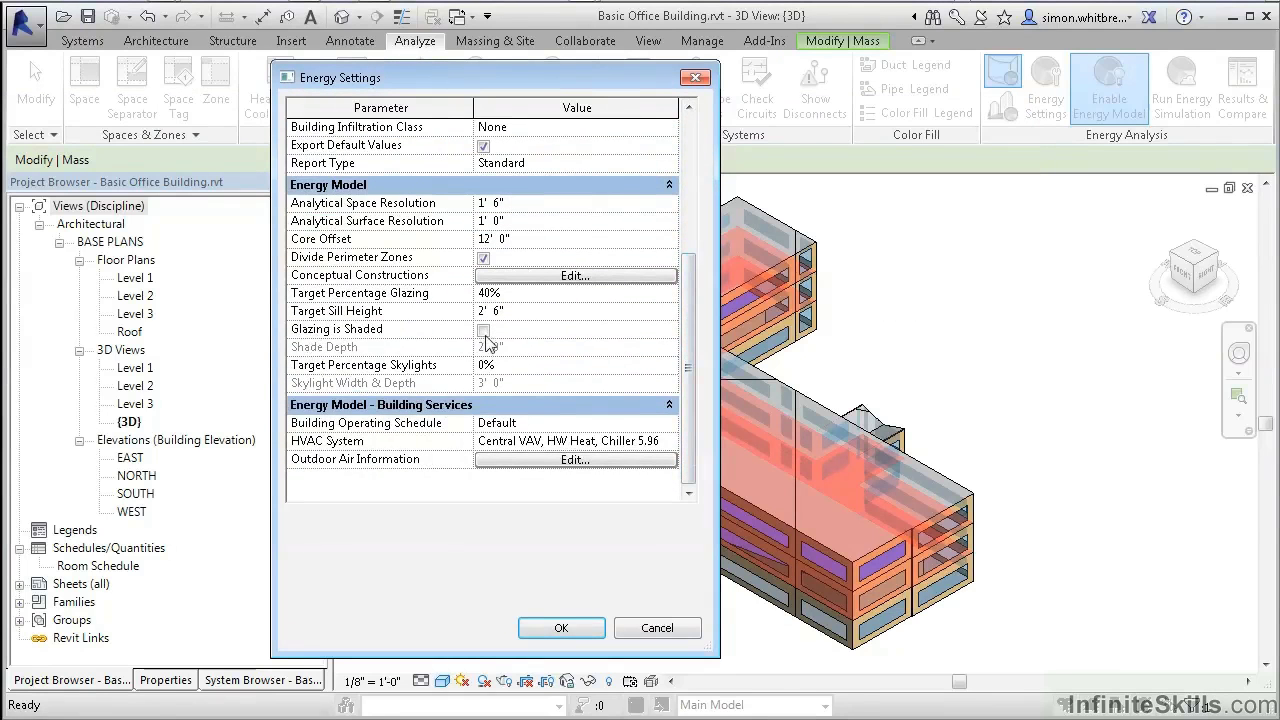
left_click(483, 331)
Keep the Mass Exterior Wall conceptual construction unchanged and accept the energy settings
left_click(636, 277)
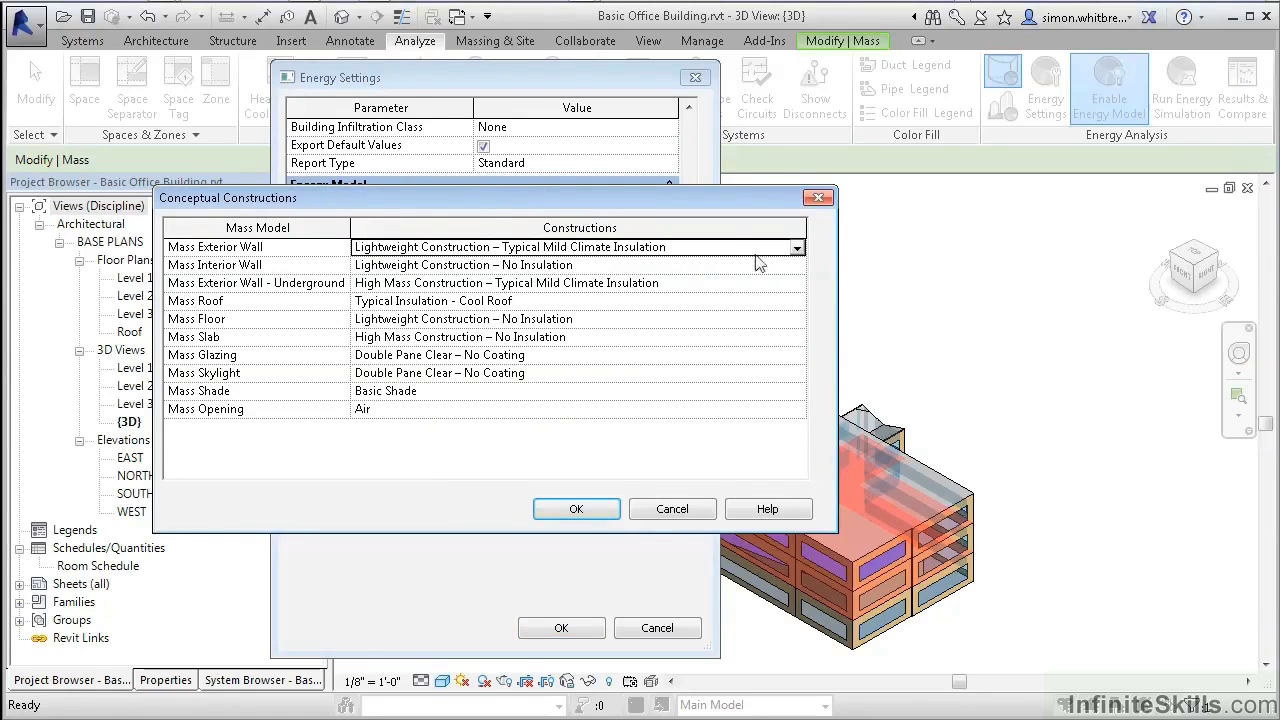
left_click(797, 248)
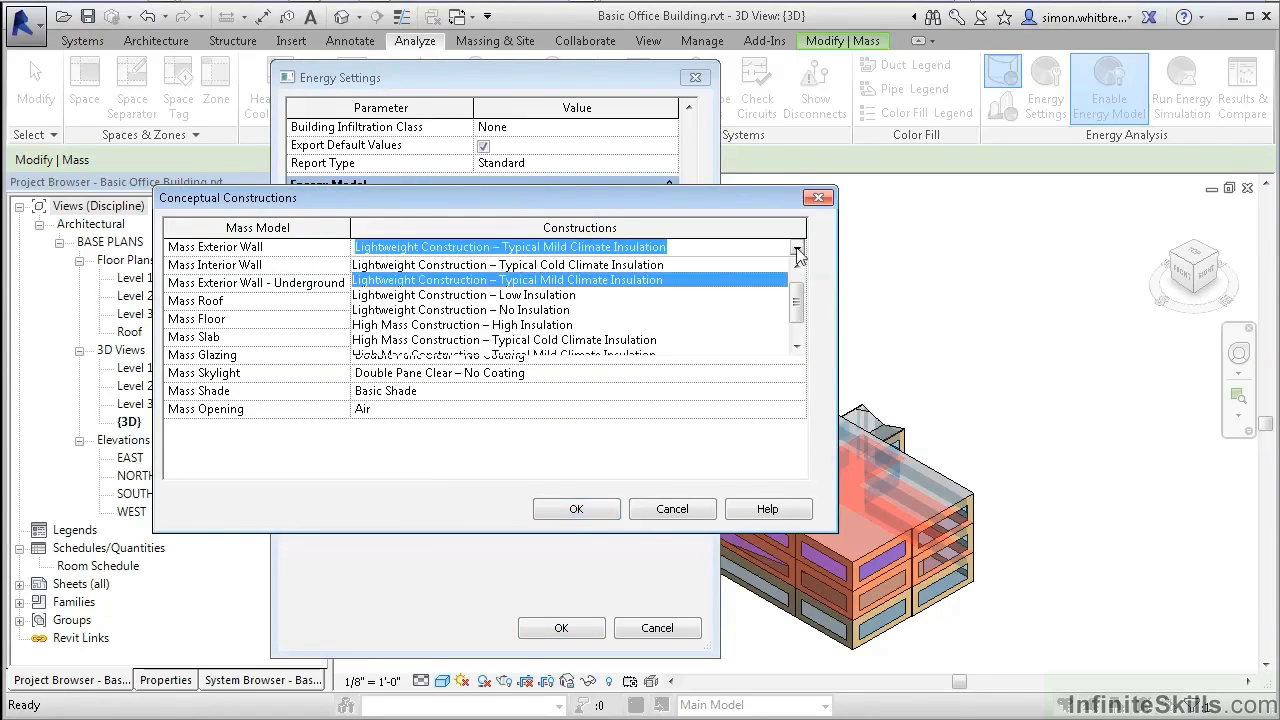
left_click(797, 250)
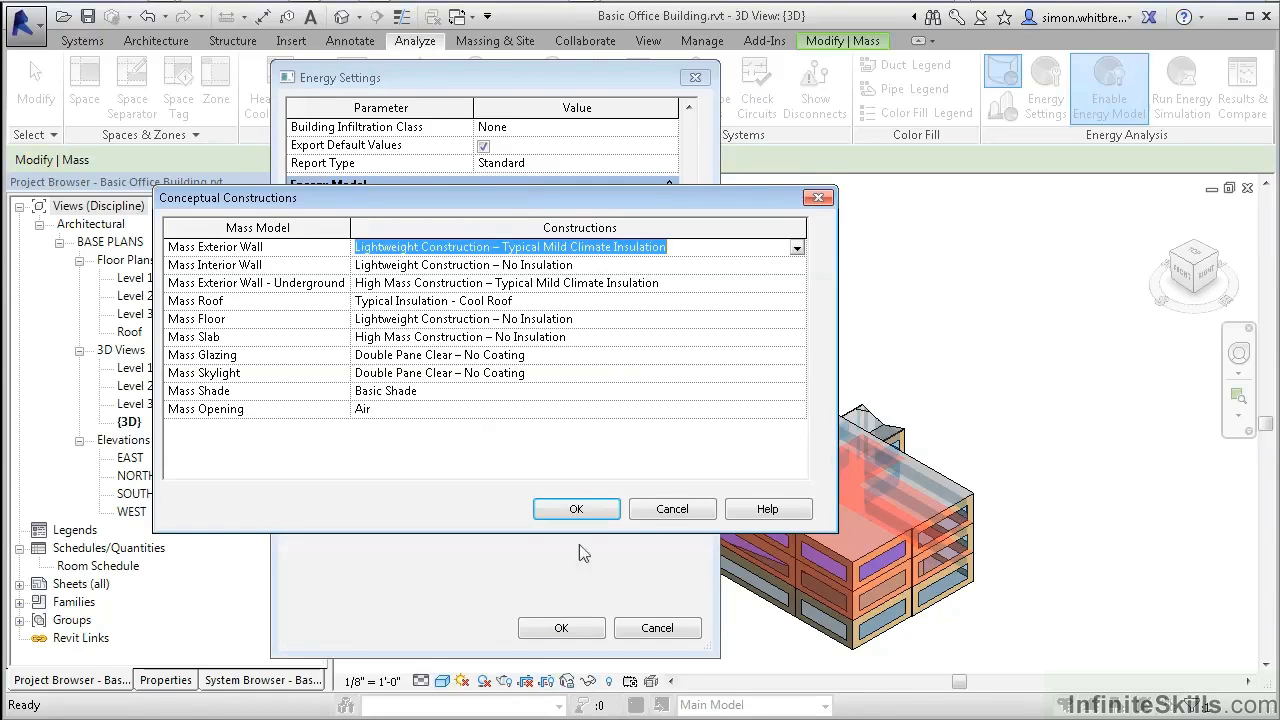
left_click(574, 509)
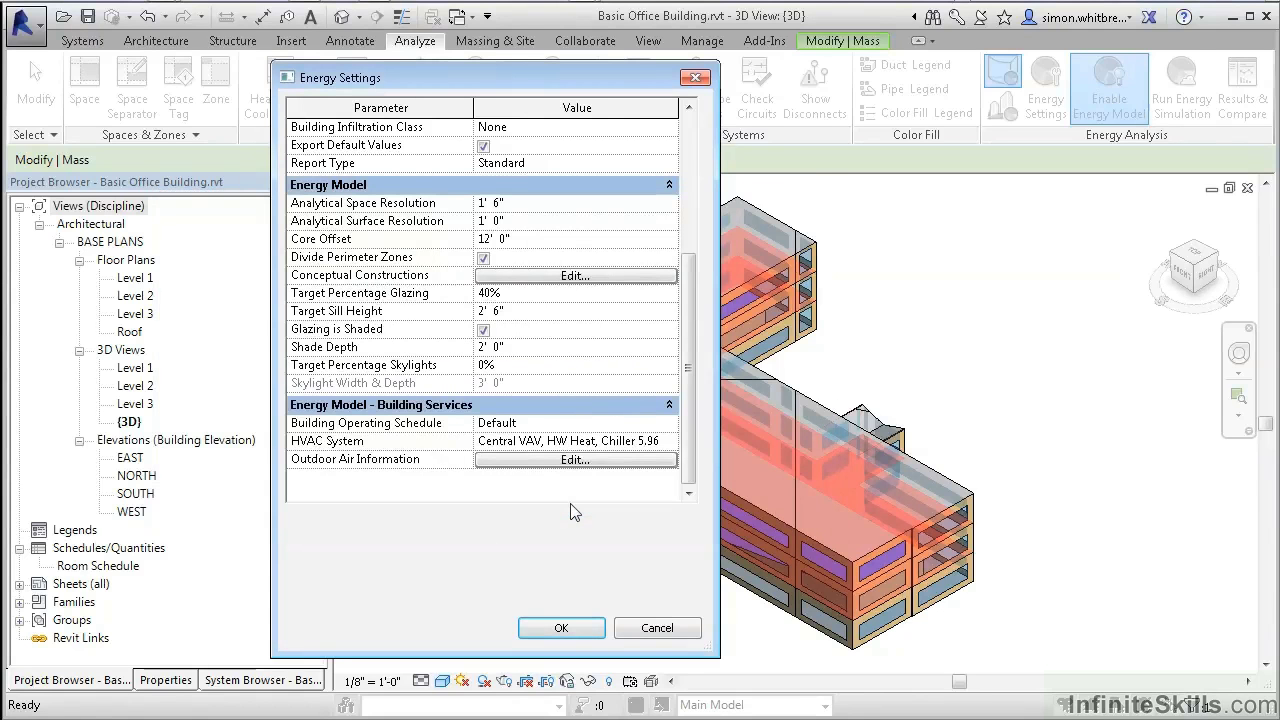
left_click(552, 628)
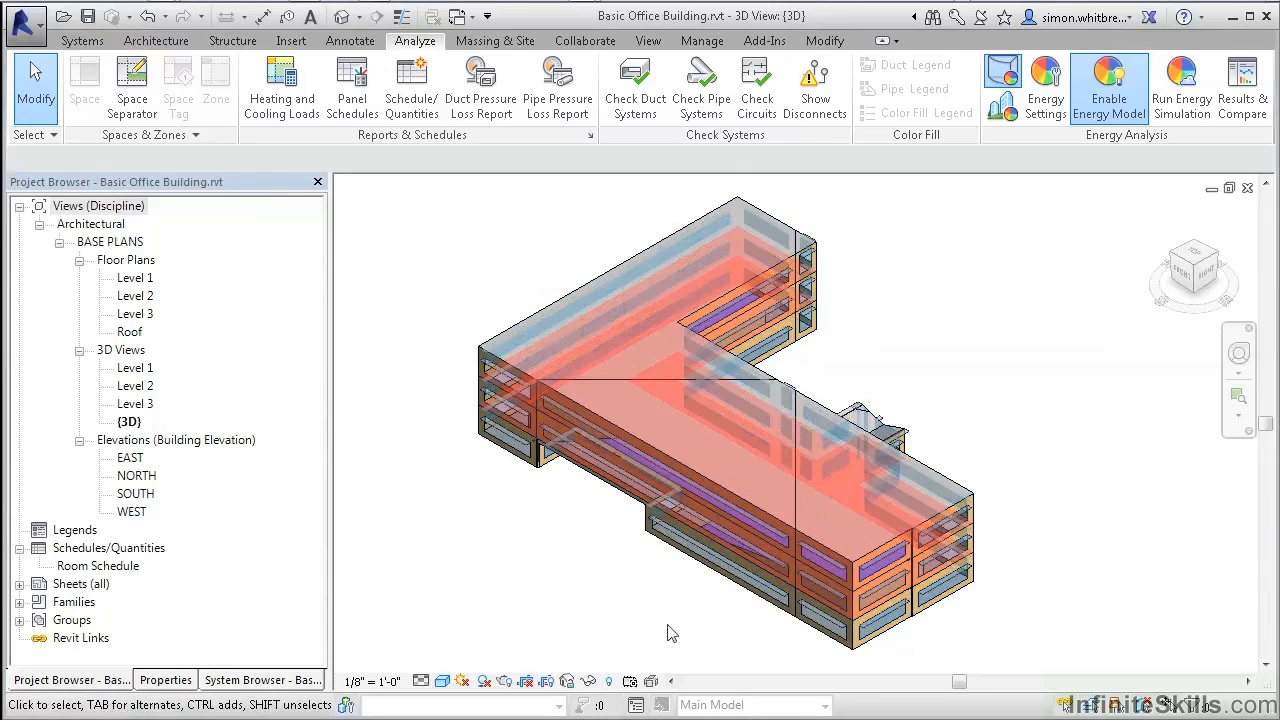
Run an energy simulation as a new project named Basic Office Building (1)
left_click(1182, 105)
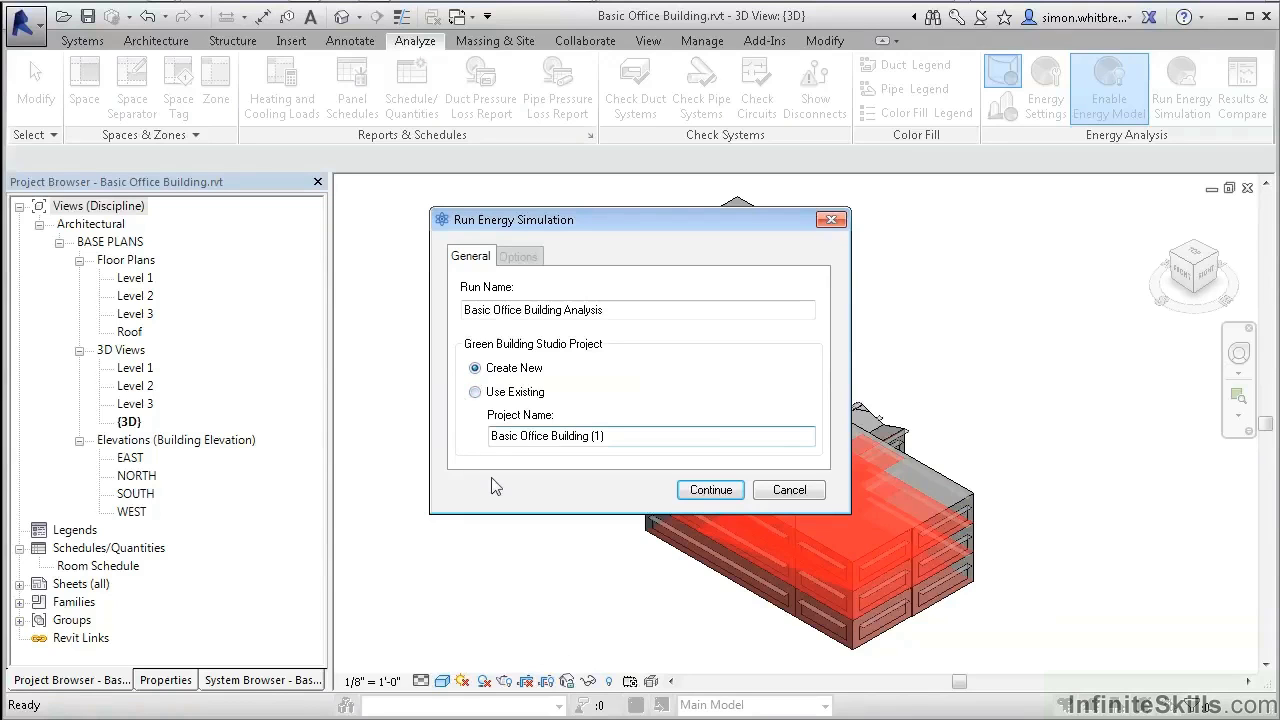
left_click(695, 497)
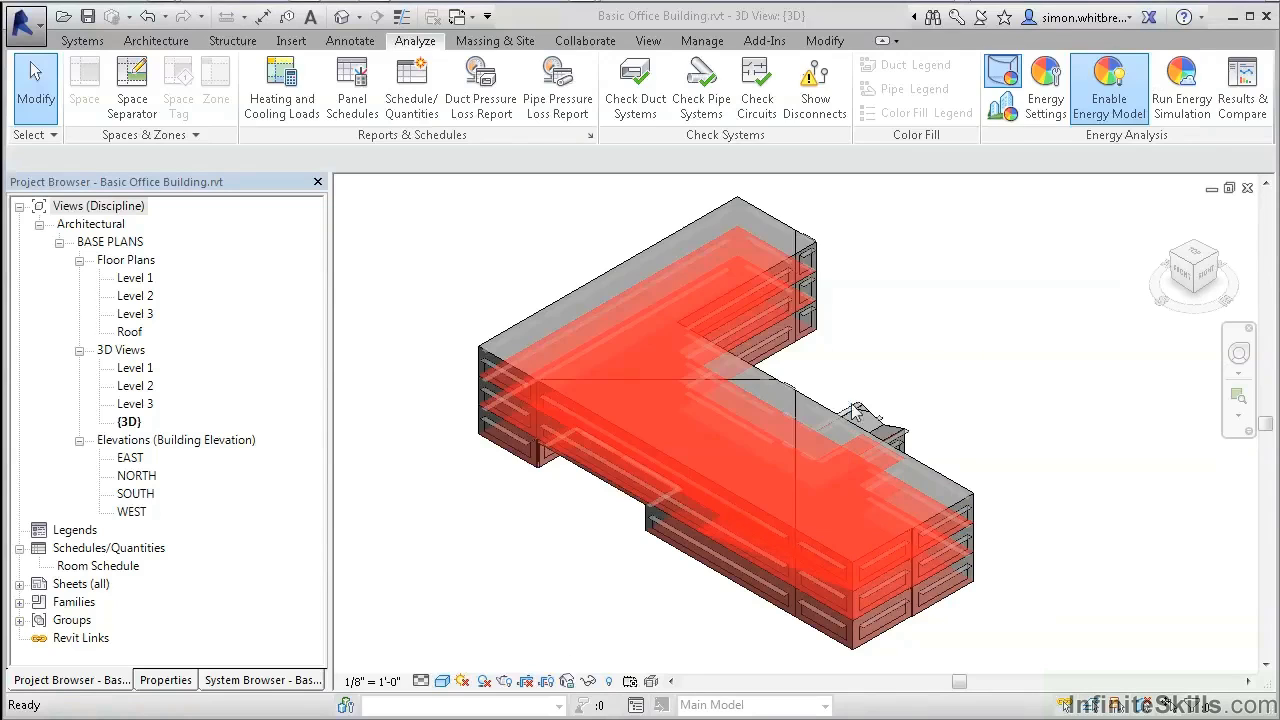
Open Results & Compare and scroll through the Basic Office Building (1) analysis report
left_click(1242, 106)
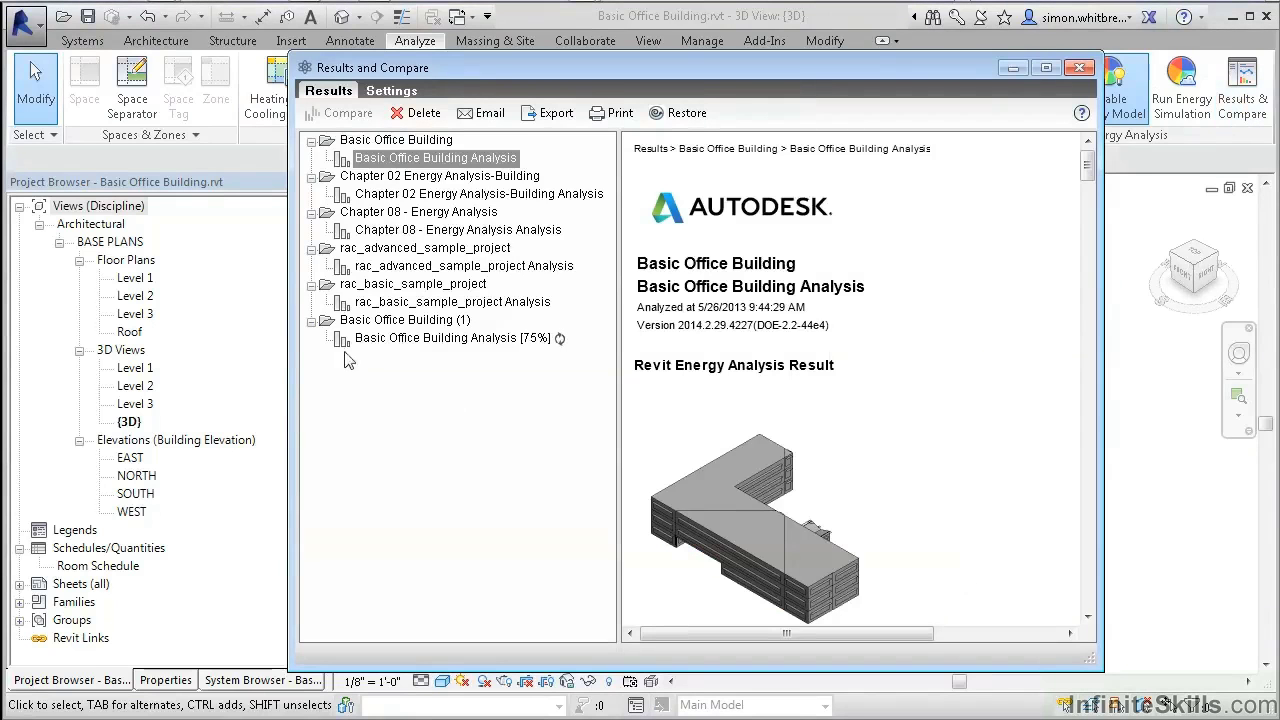
left_click(469, 340)
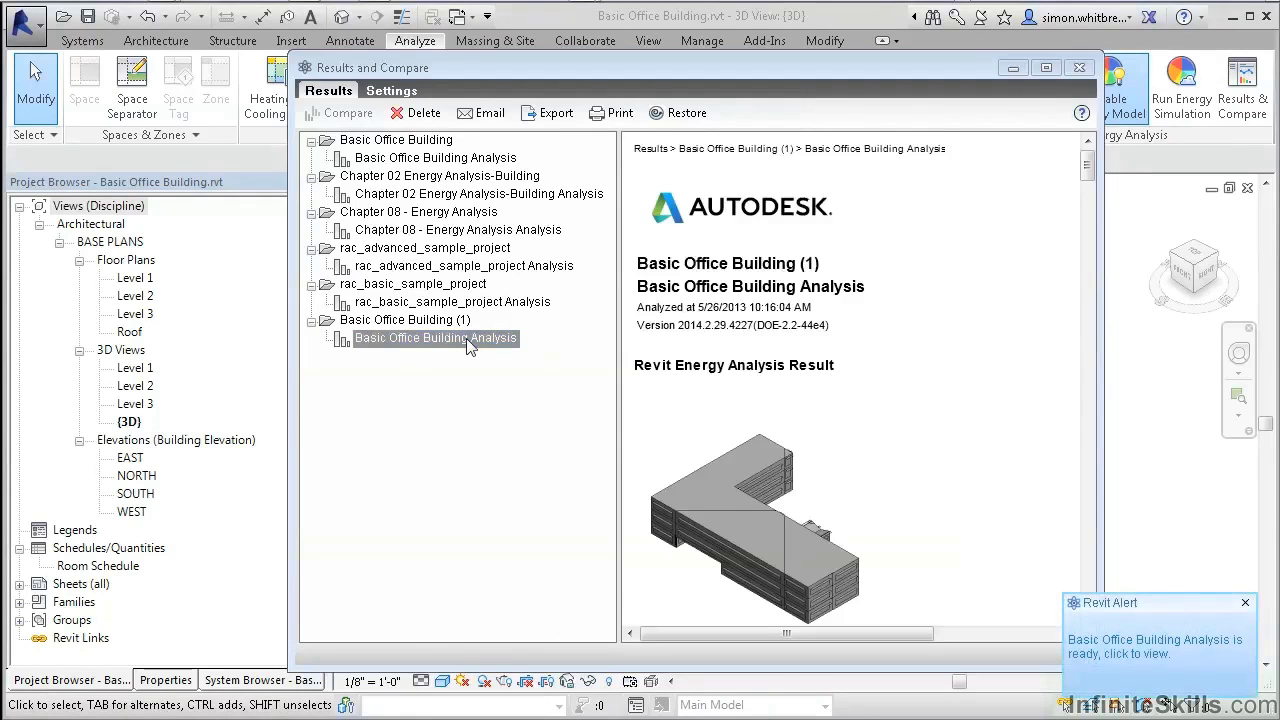
left_click_drag(1088, 168, 1140, 630)
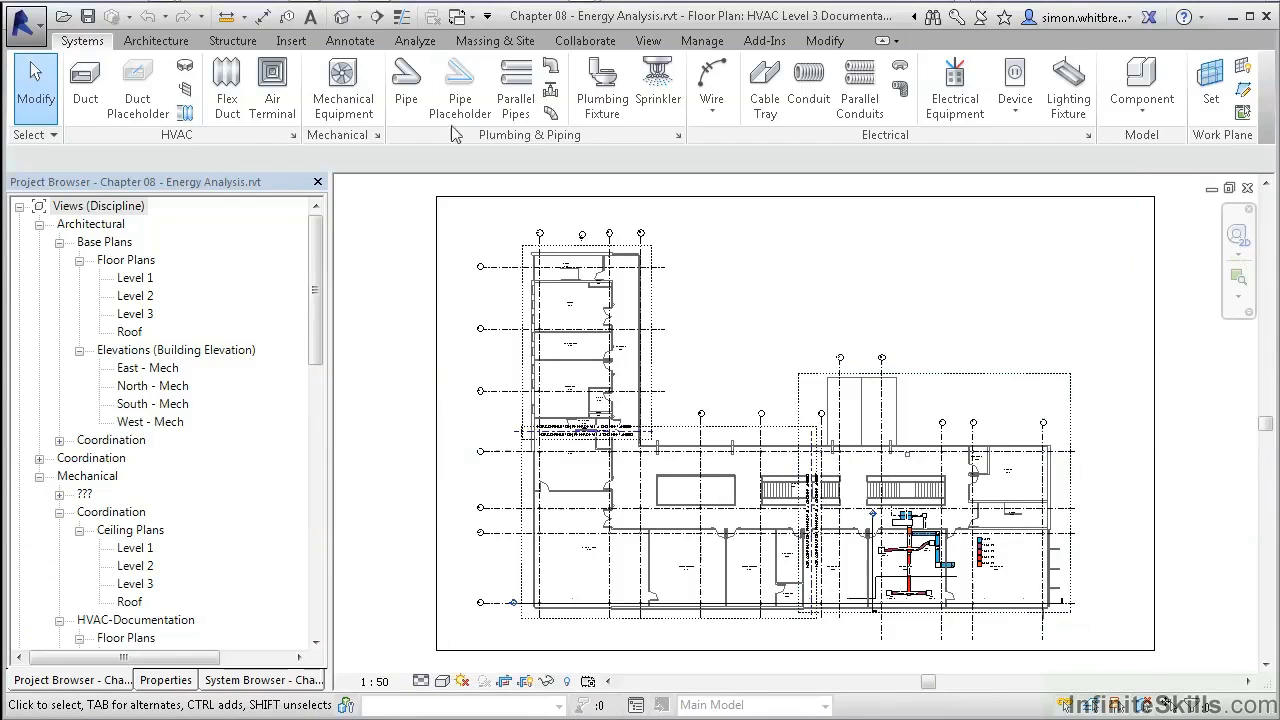
Switch to Building Element Mode, confirm energy settings (London, UK; Spaces), and run a simulation
left_click(414, 41)
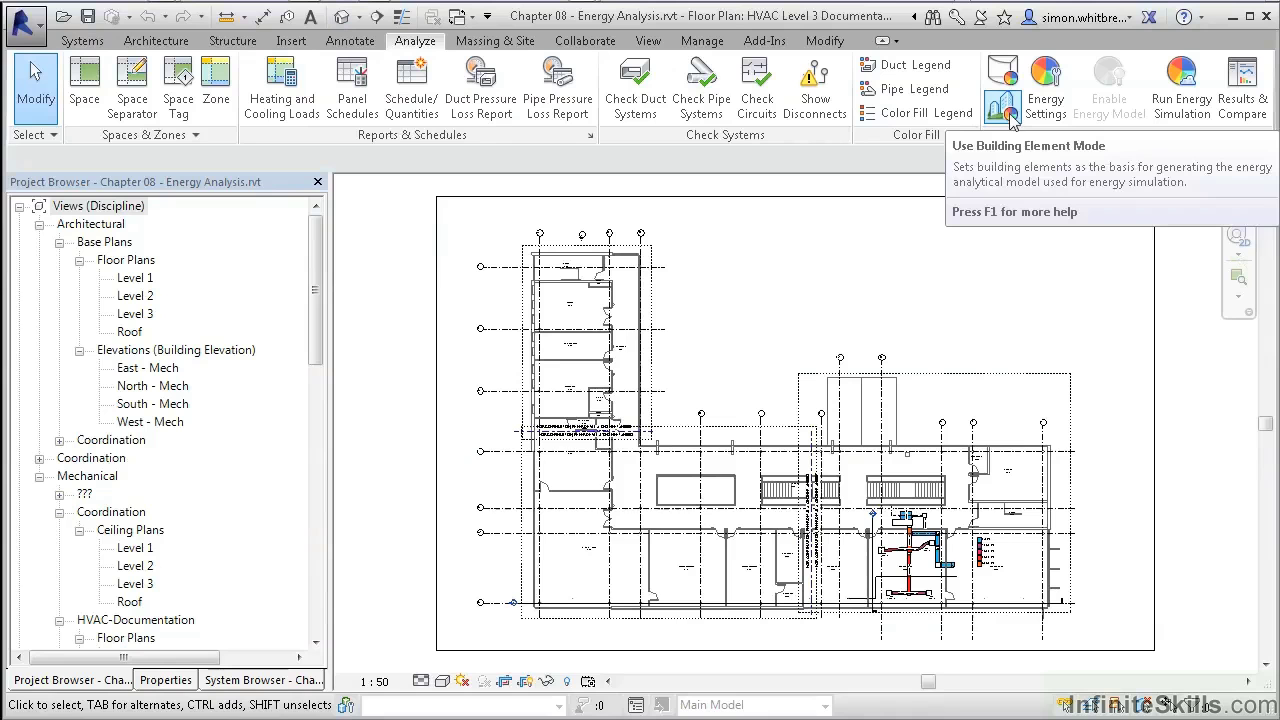
left_click(1004, 116)
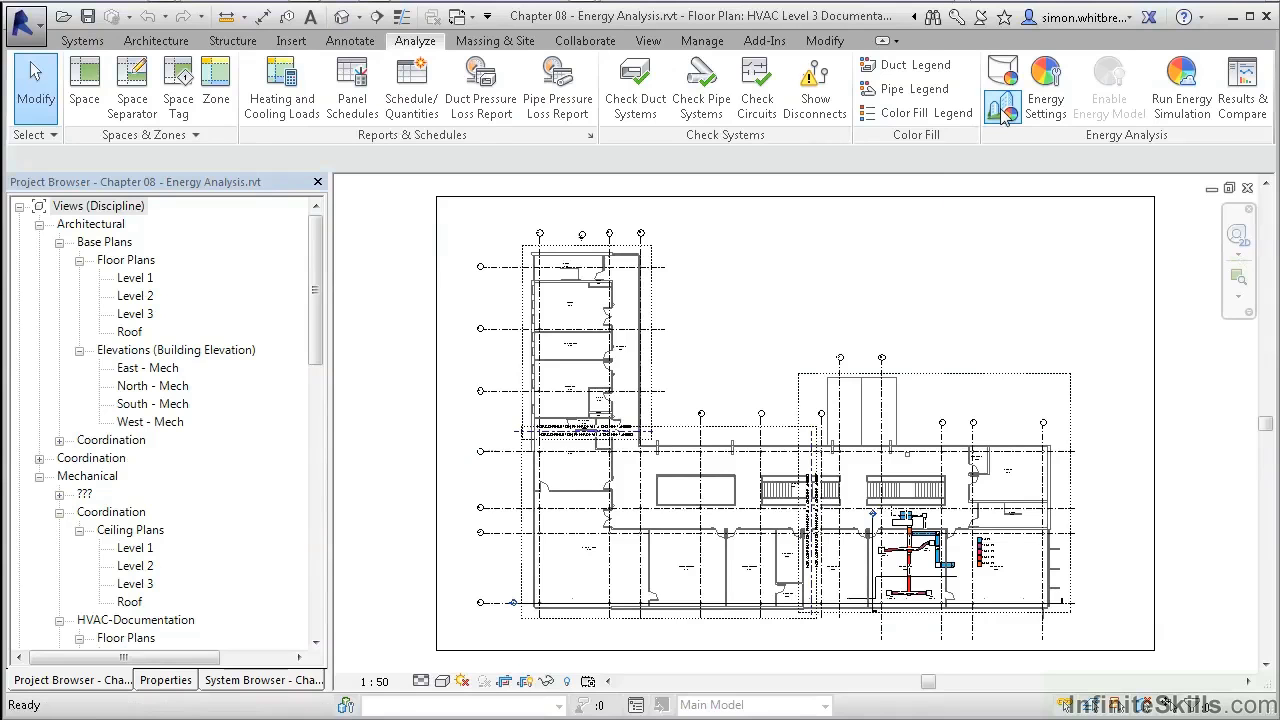
left_click(1045, 85)
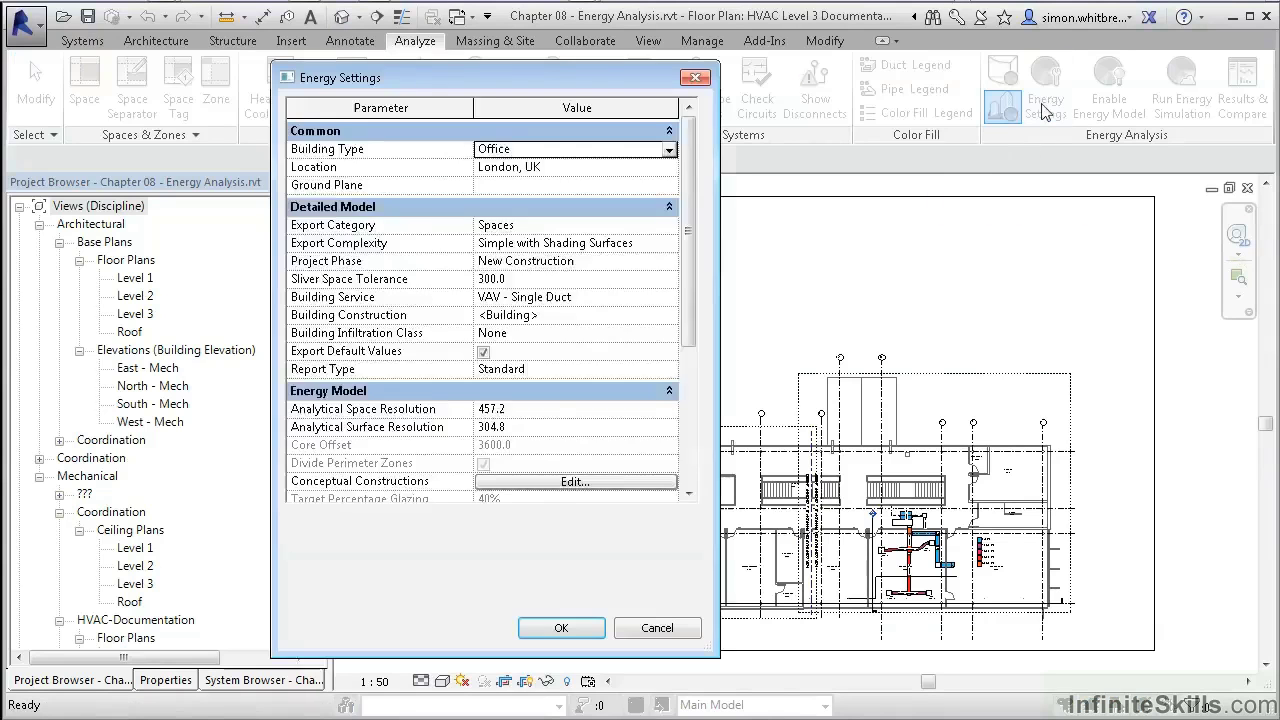
scroll(687, 452, "down", 3)
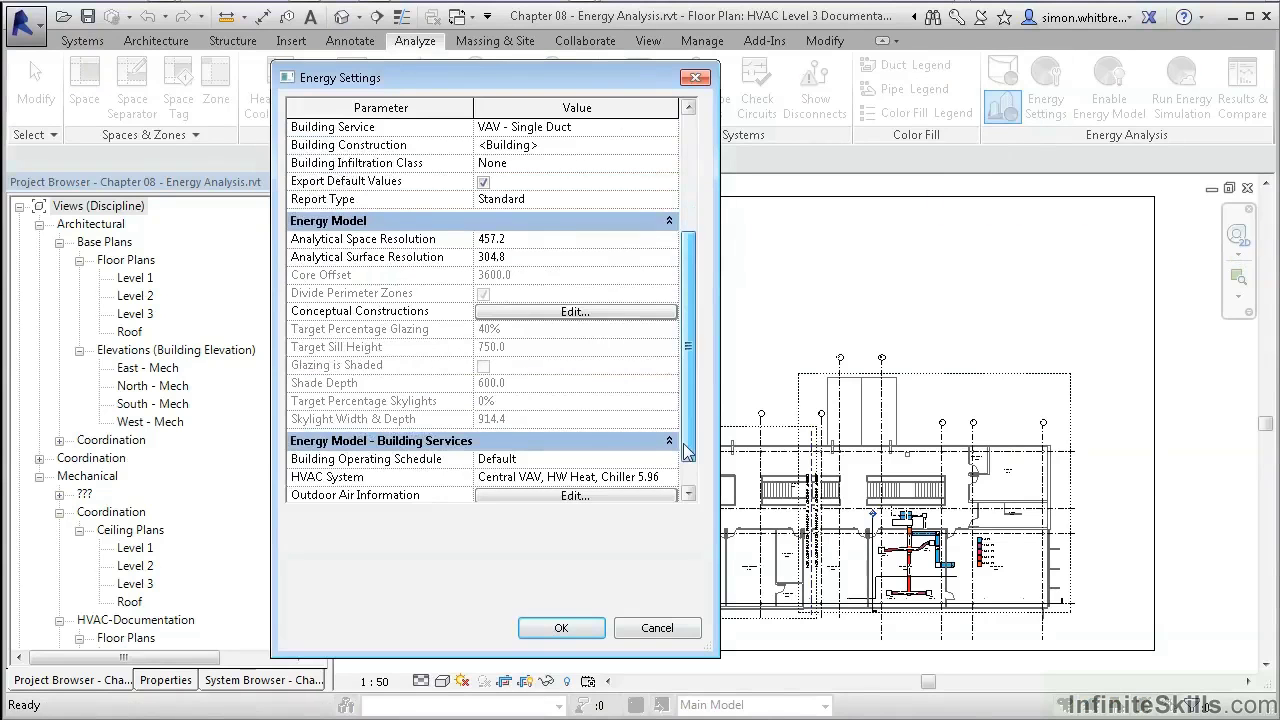
left_click(578, 630)
left_click(1182, 88)
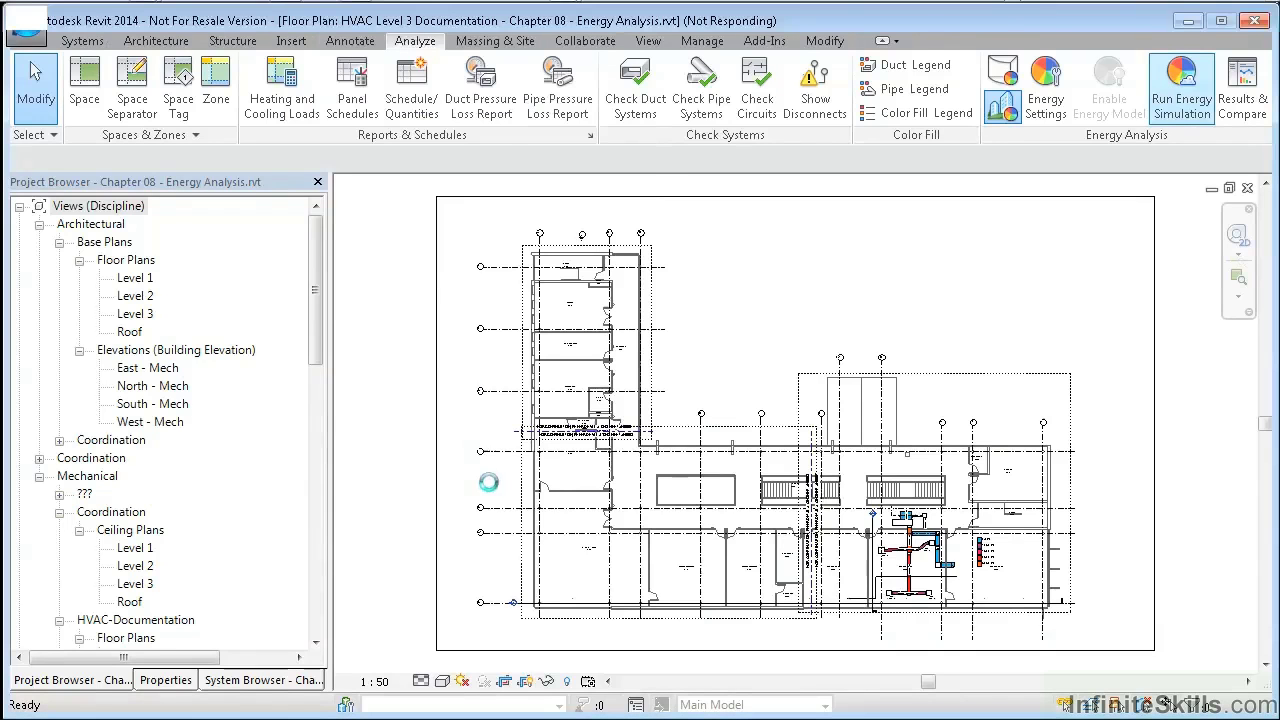
Bring the Results and Compare window forward and close it
mouse_move(581, 14)
left_click(534, 64)
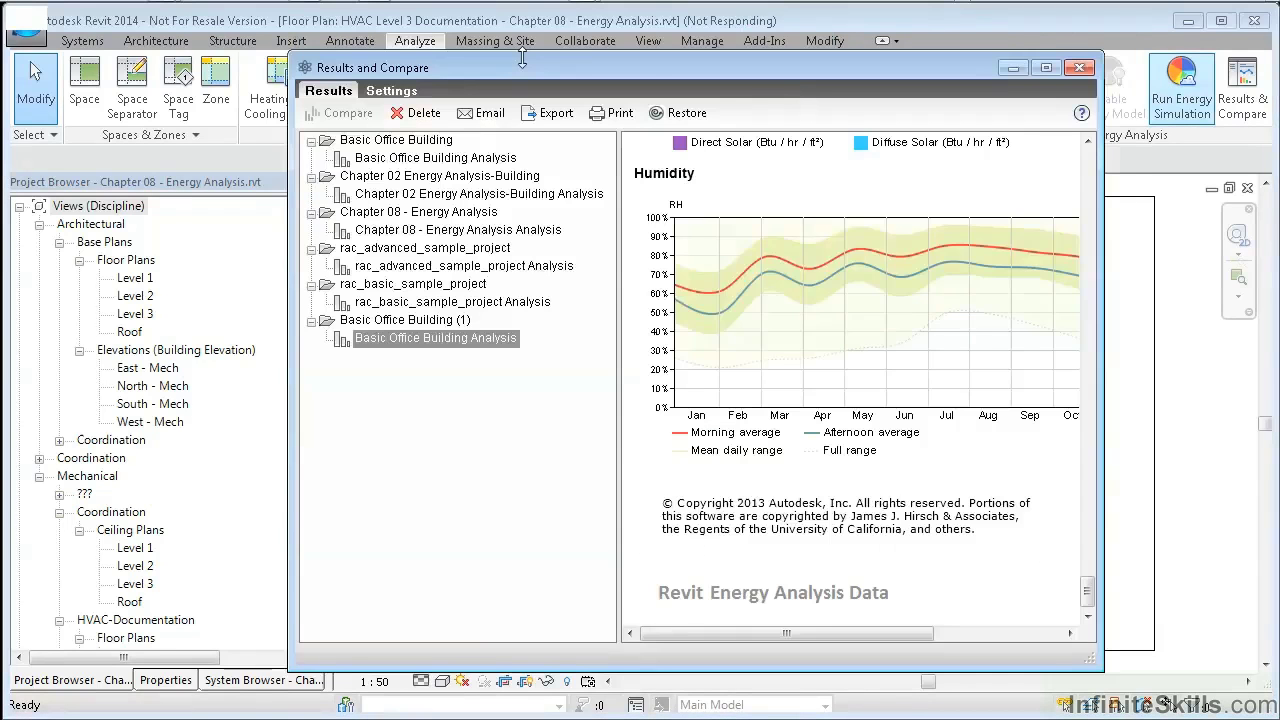
left_click(1079, 67)
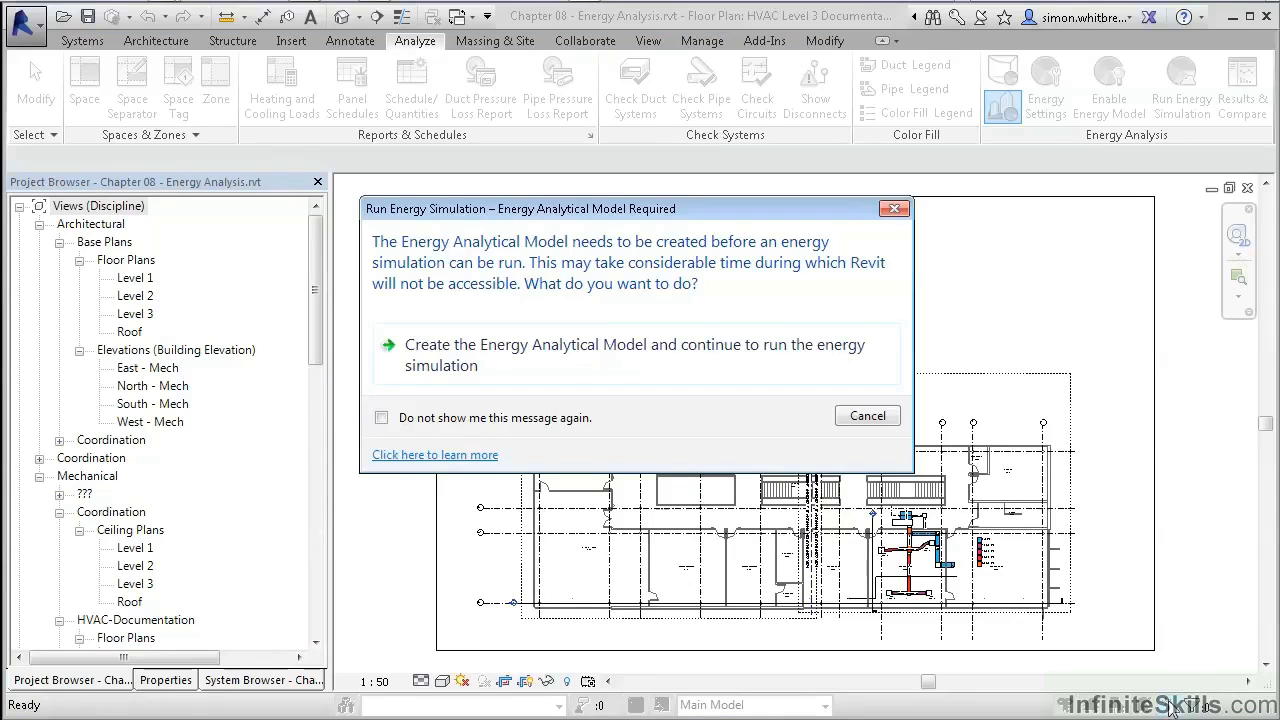
Build the Chapter 08 energy analytical model and submit its simulation as a new project
left_click(665, 352)
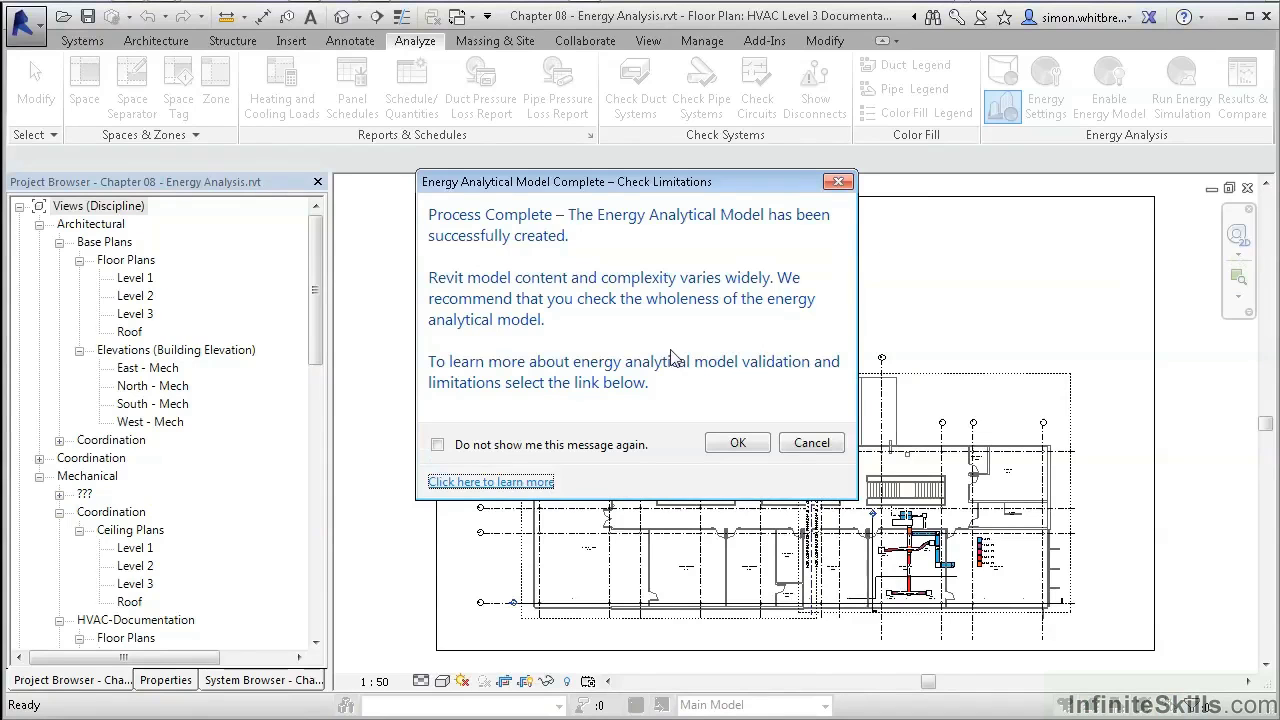
left_click(748, 443)
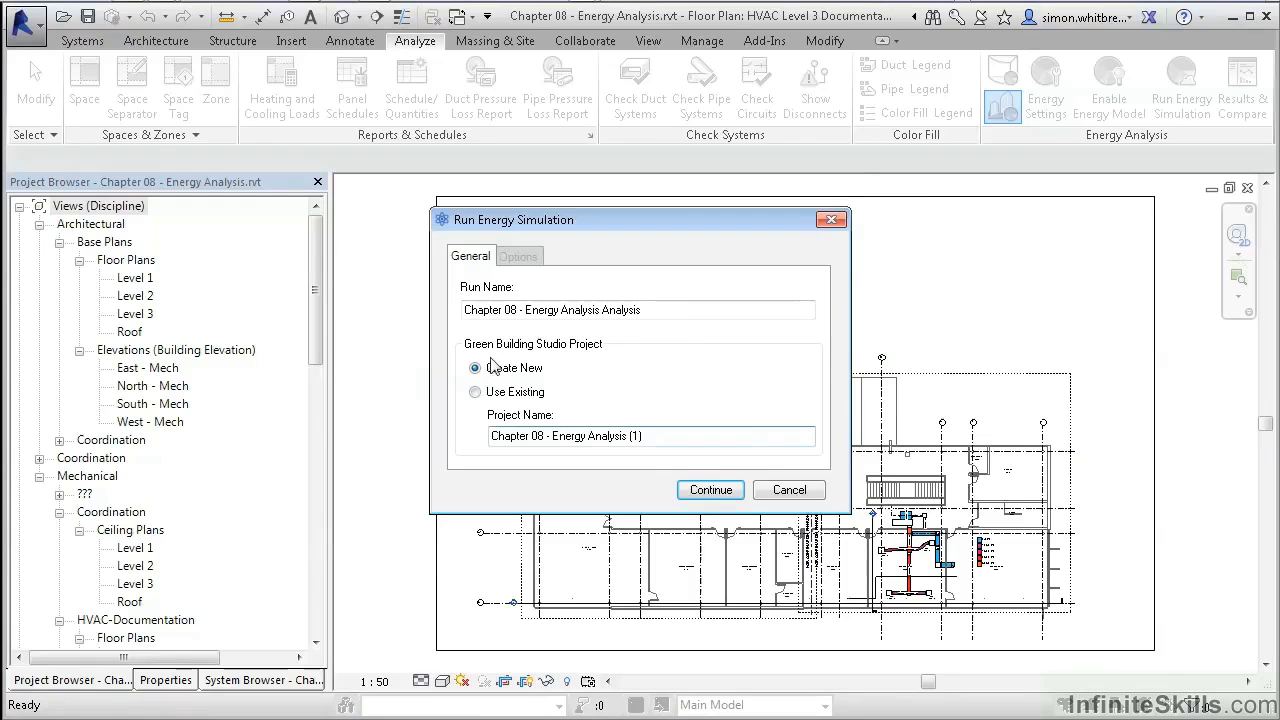
left_click(716, 490)
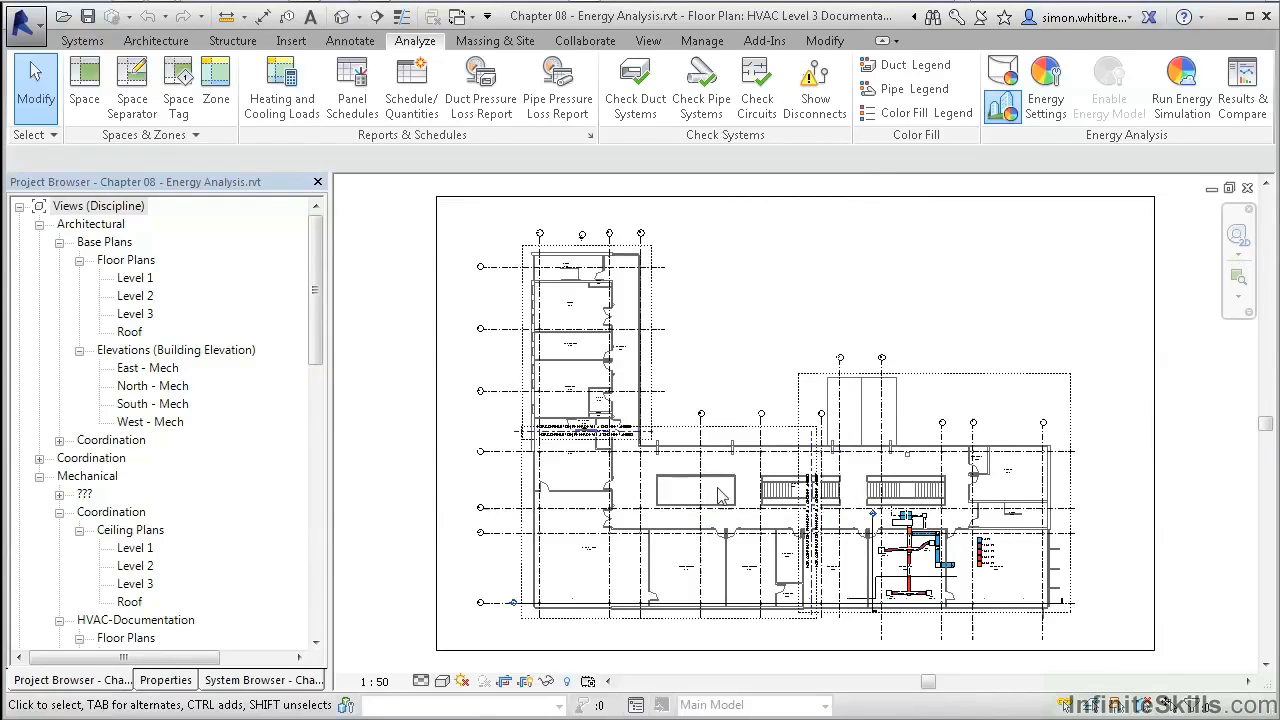
Start a gbXML export of the Chapter 08 project from the Application menu's Export list
left_click(26, 24)
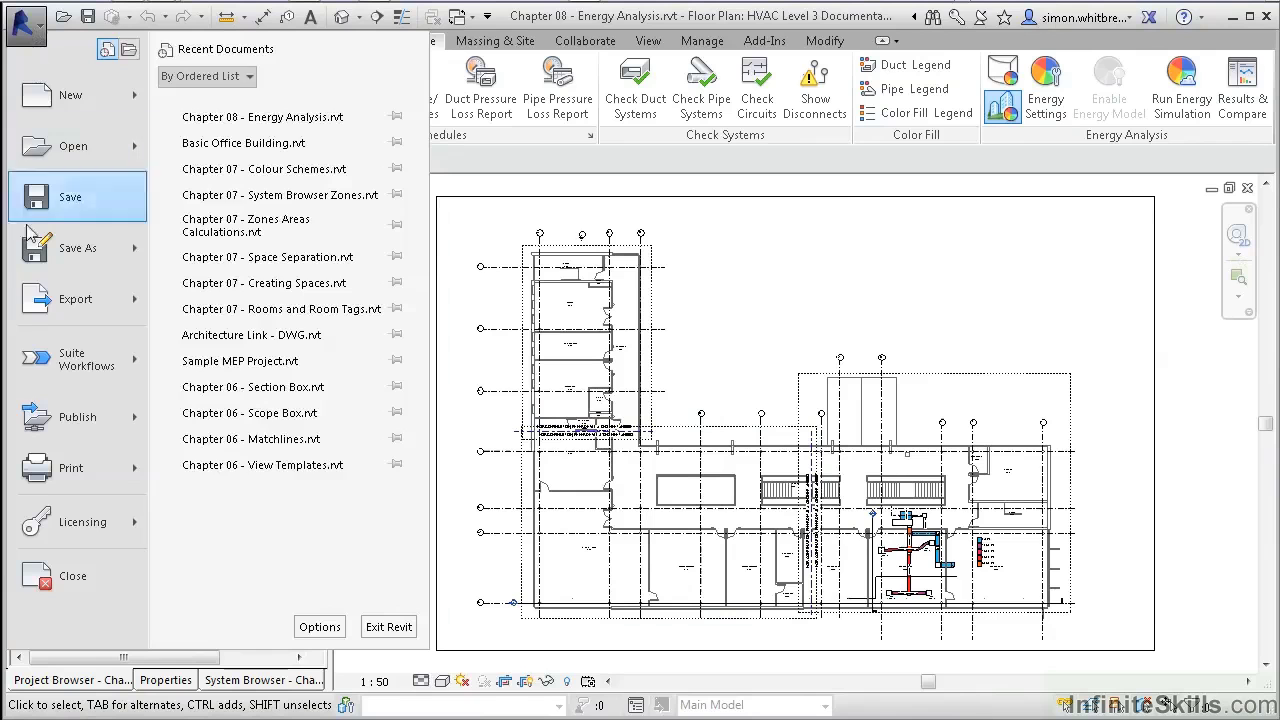
mouse_move(79, 308)
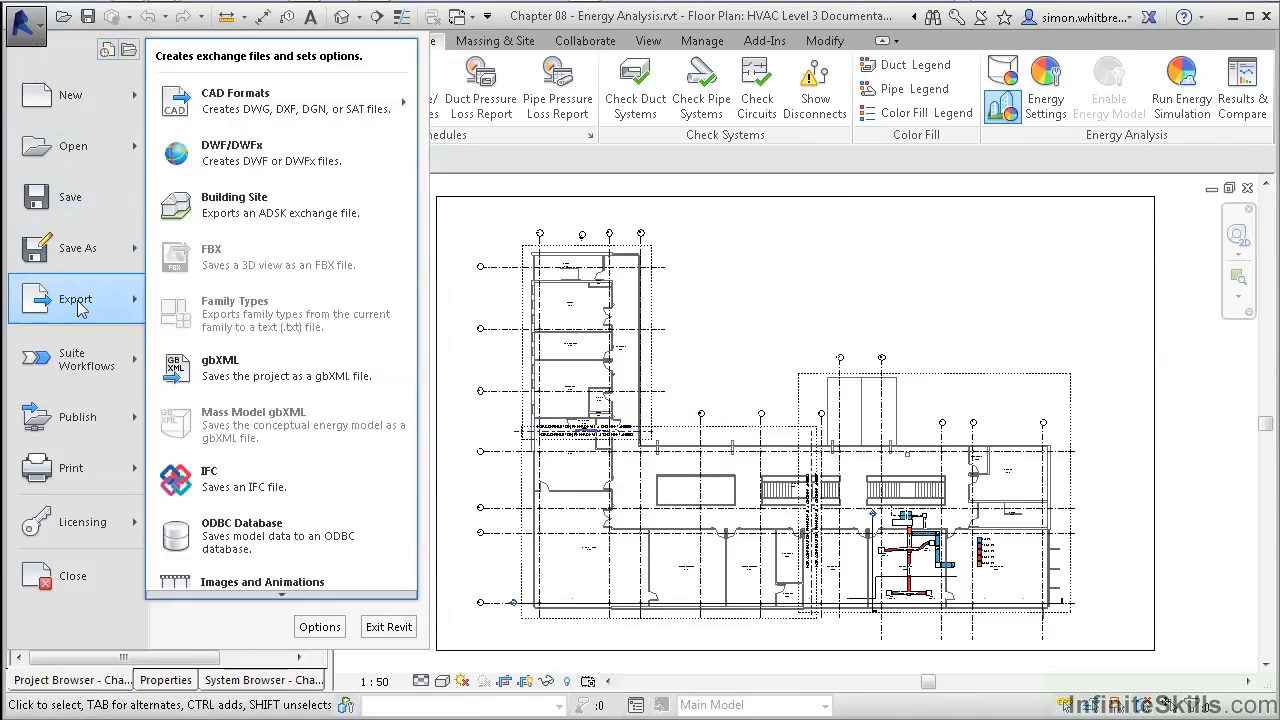
left_click(302, 376)
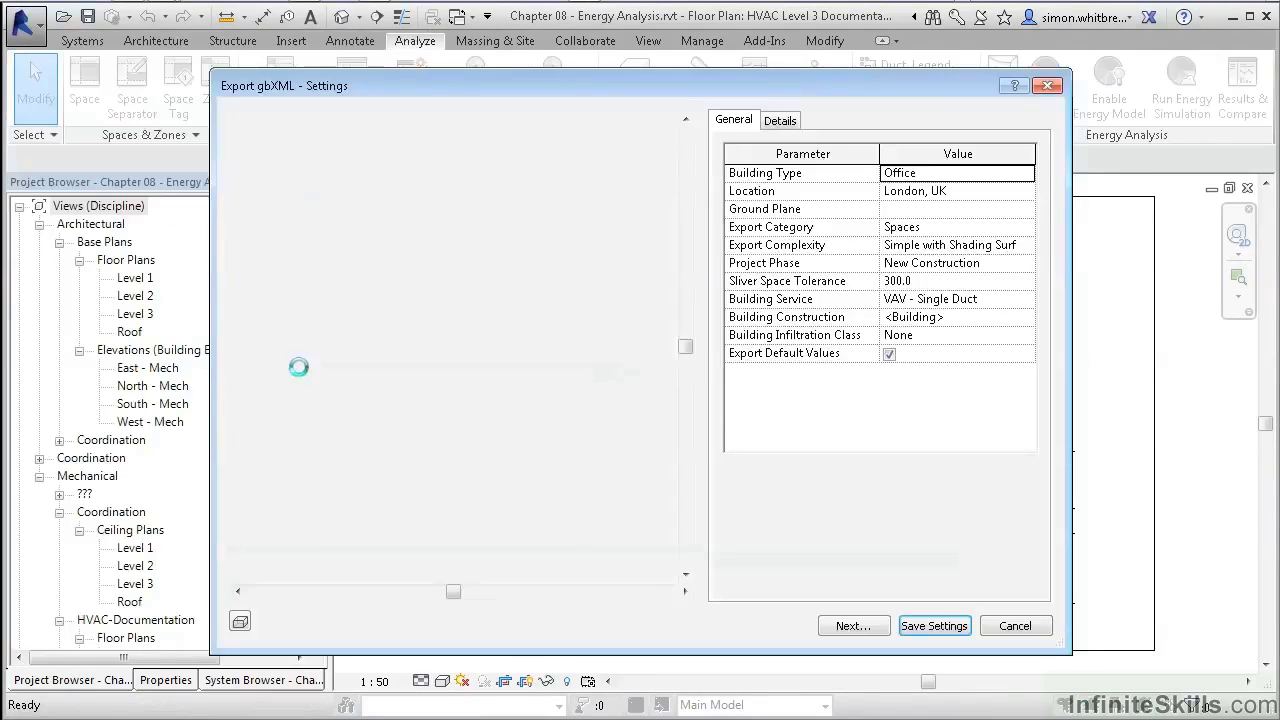